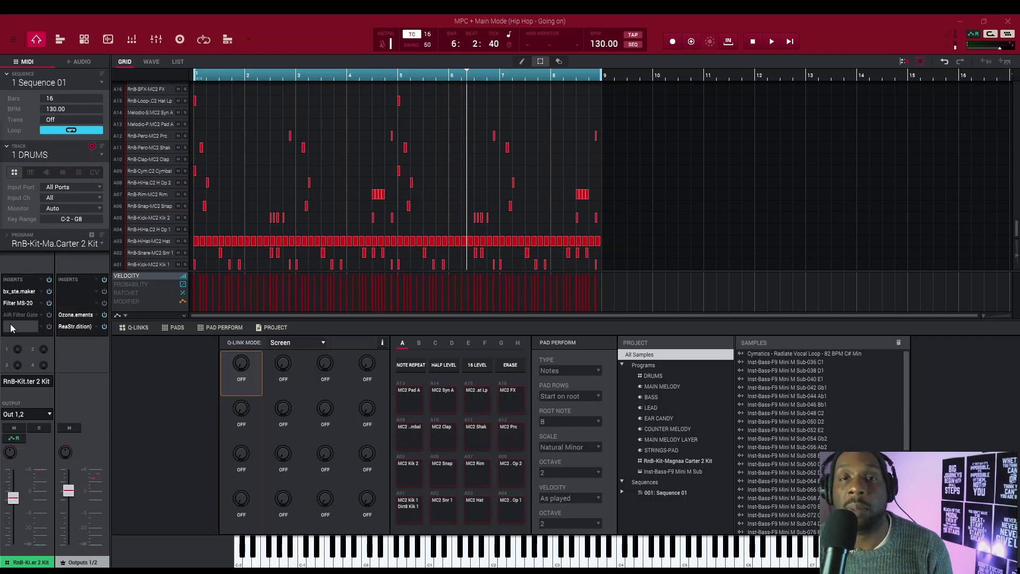
Play the sequence, solo the drums, and enable and open the AIR Filter Gate insert (Panned Filter preset)
key("space")
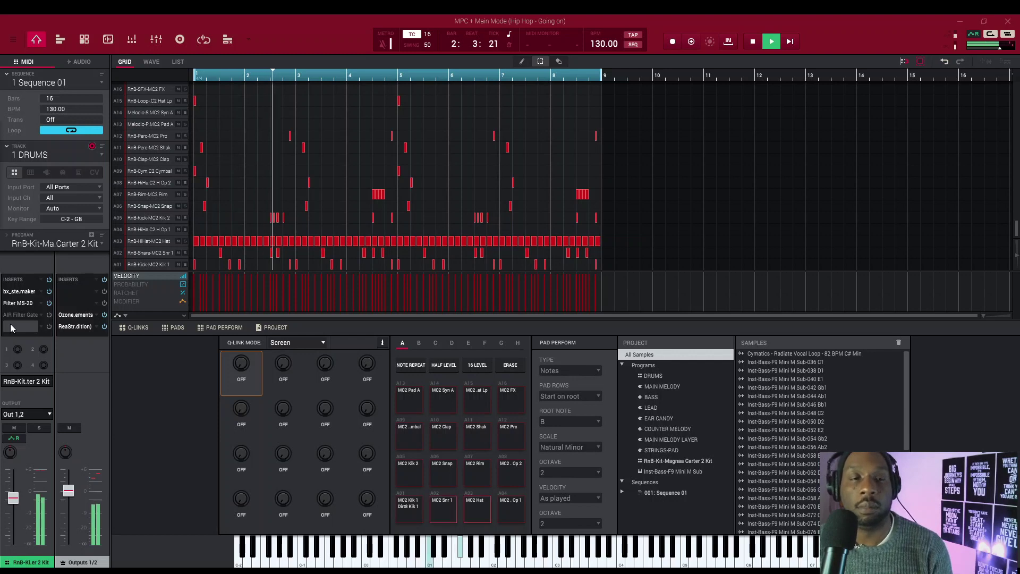
left_click(40, 428)
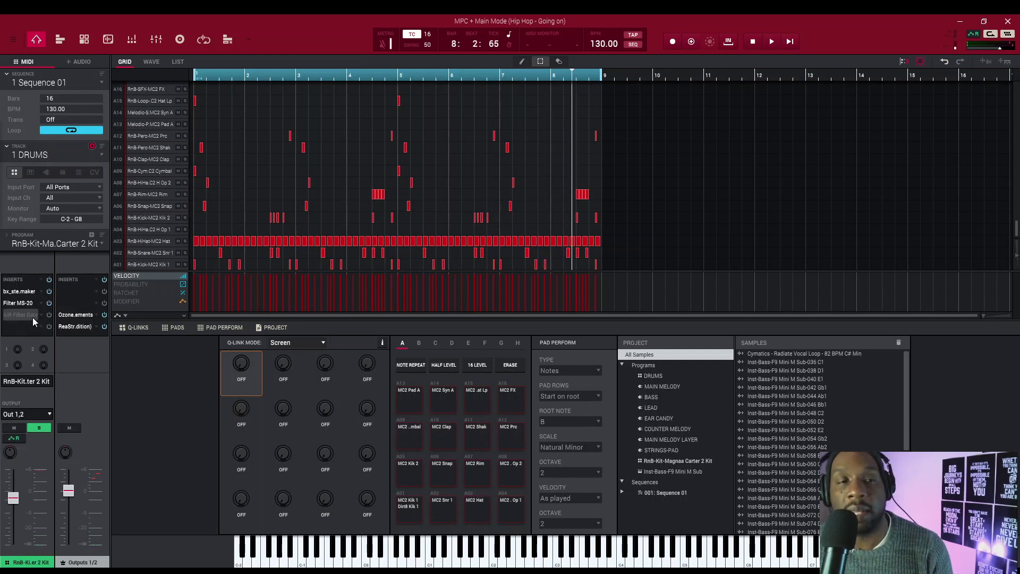
left_click(49, 315)
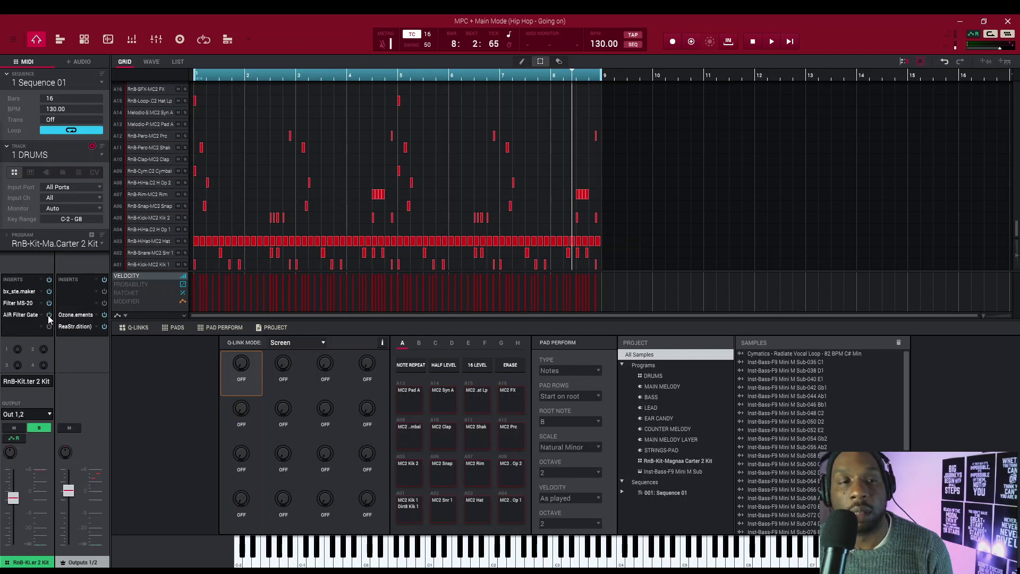
left_click(22, 314)
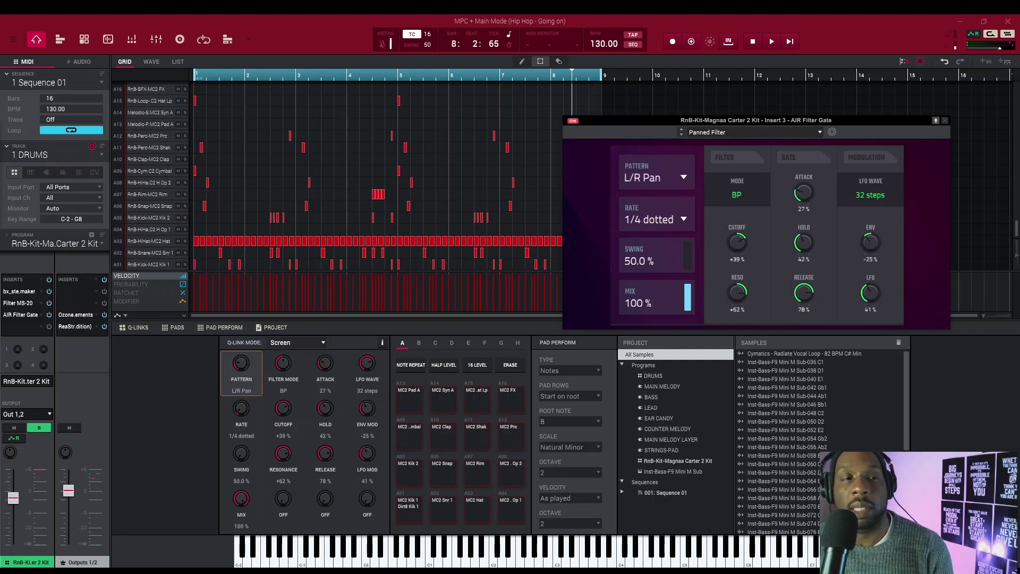
In Write mode, record the Filter Gate Mix automation at 0%, rising to 100% at bar 5
left_click(23, 314)
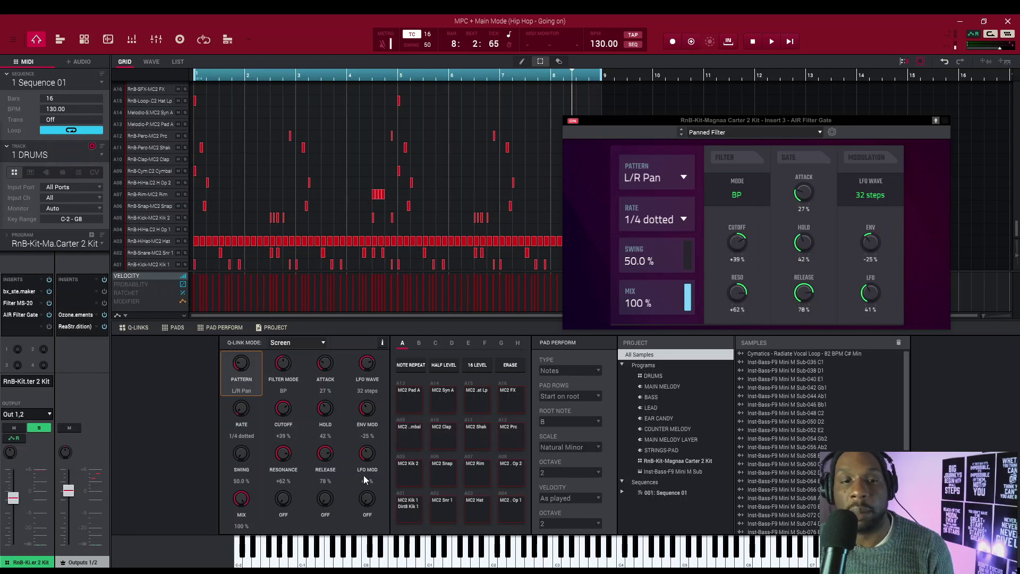
left_click(974, 35)
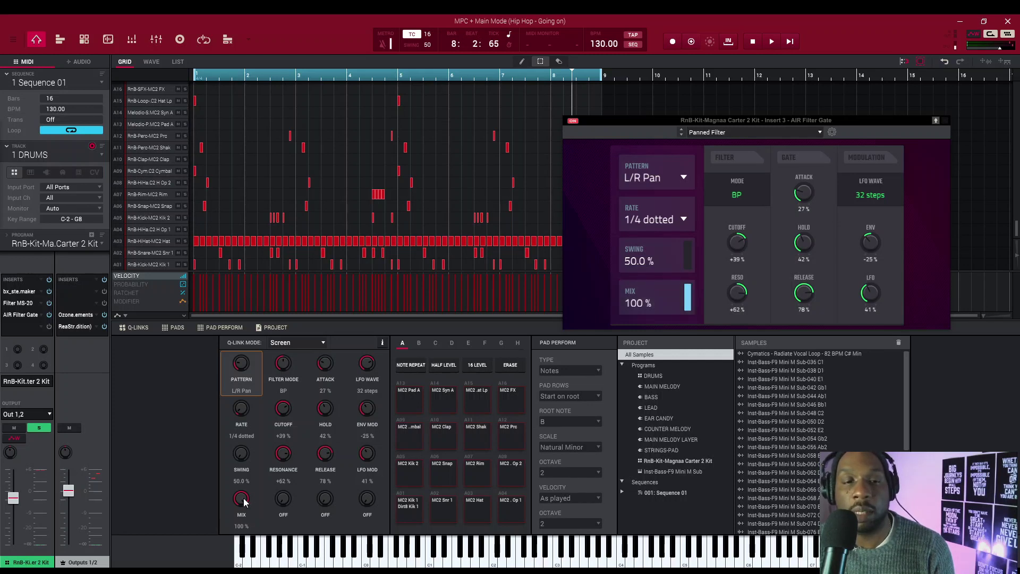
left_click_drag(245, 502, 245, 553)
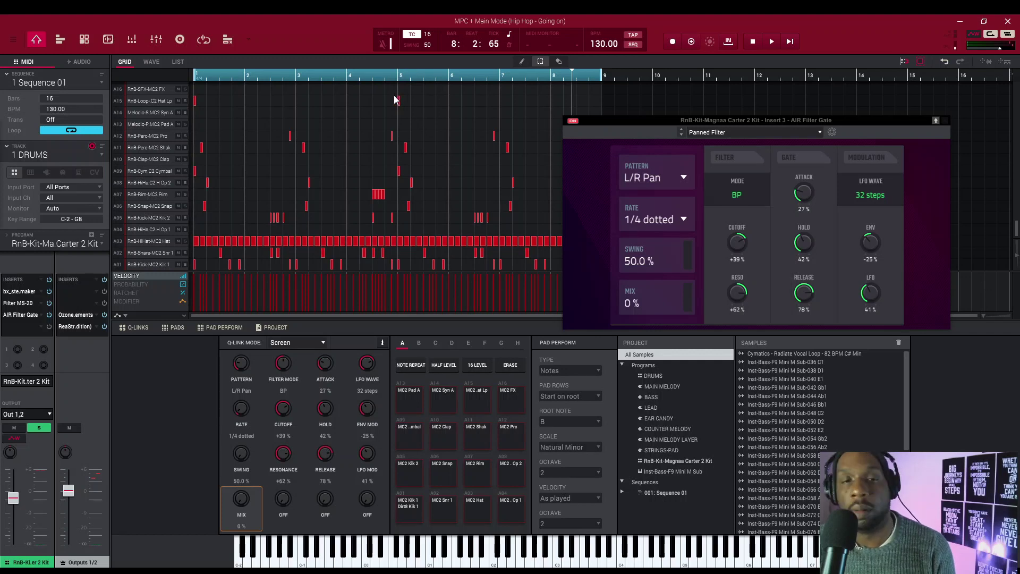
key("space")
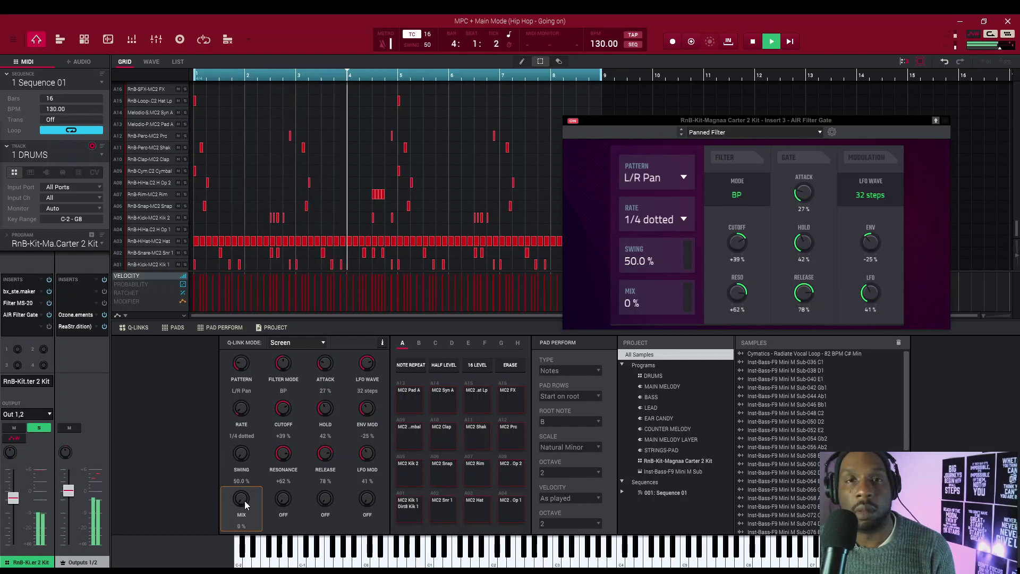
left_click_drag(245, 505, 248, 493)
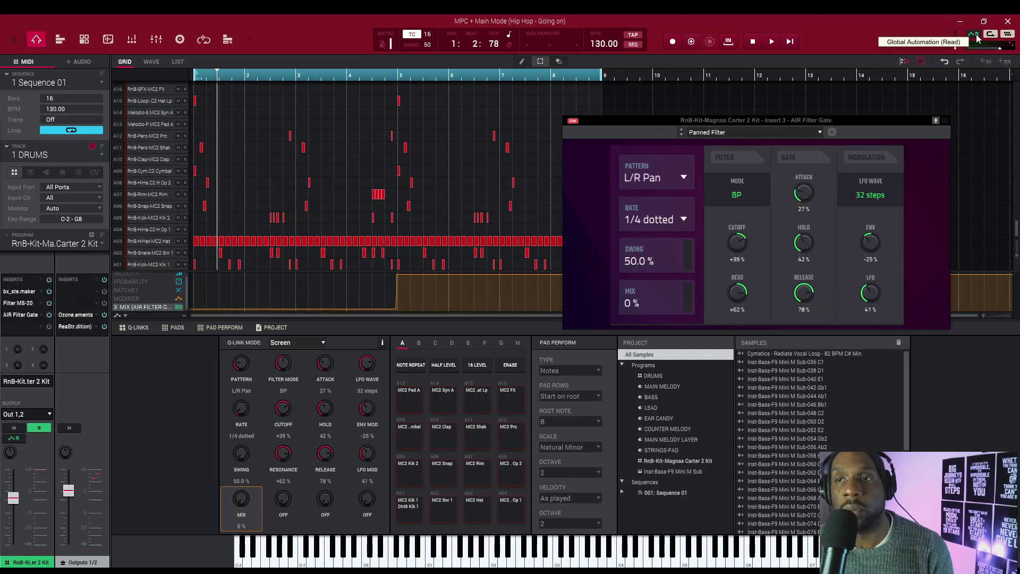
Move the Filter Gate window aside and pencil the Mix automation down to zero after bar 9
left_click_drag(854, 120, 445, 311)
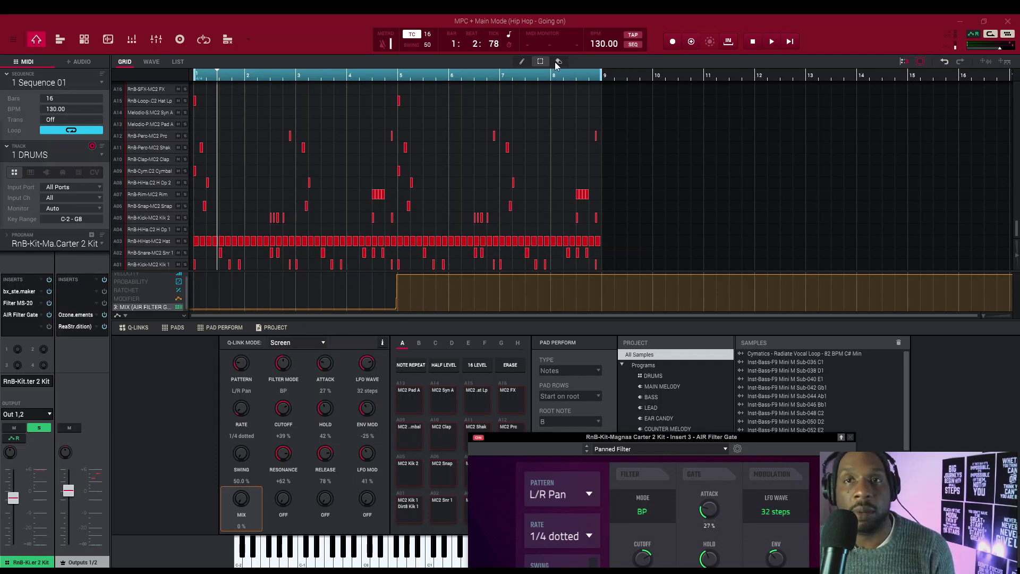
left_click(522, 62)
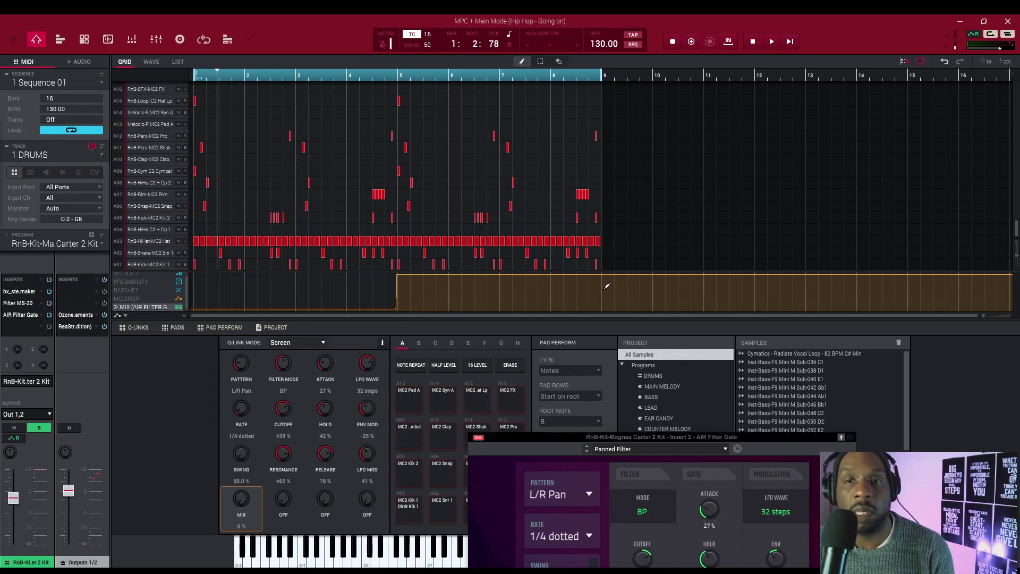
left_click_drag(606, 285, 601, 336)
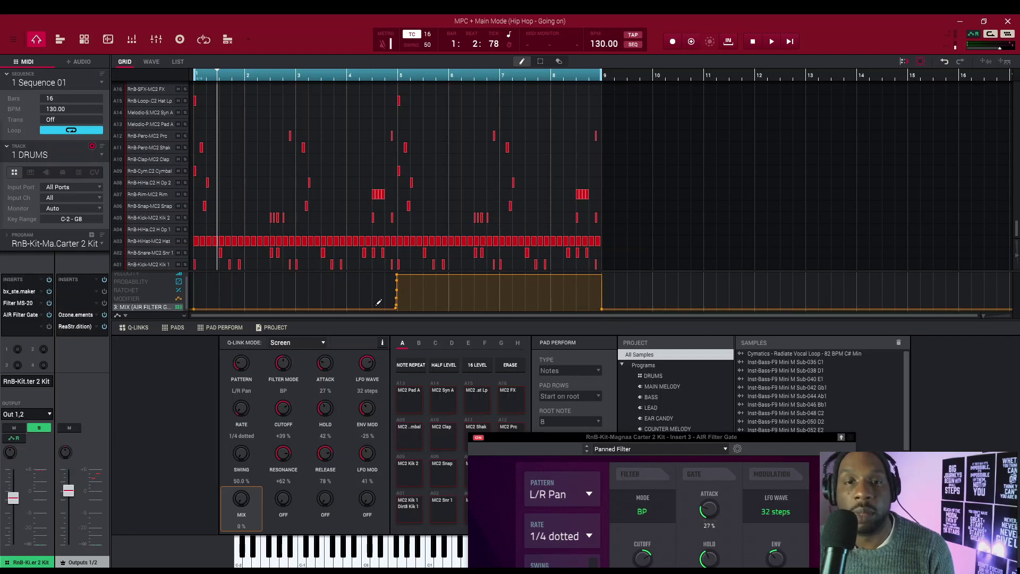
Adjust the Mix step at bar 5 and undo a stray point added before it
mouse_move(395, 285)
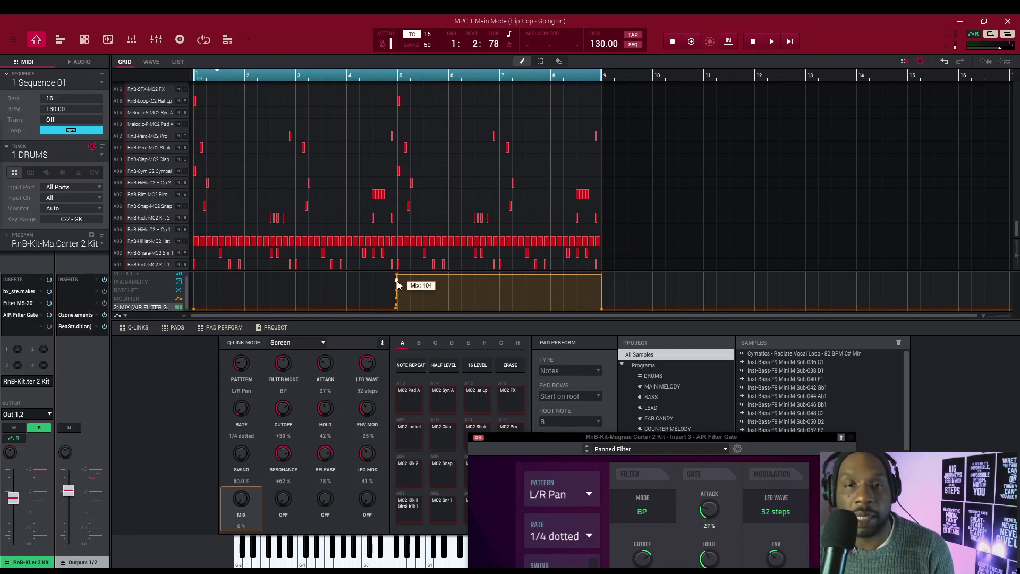
left_click_drag(395, 285, 398, 259)
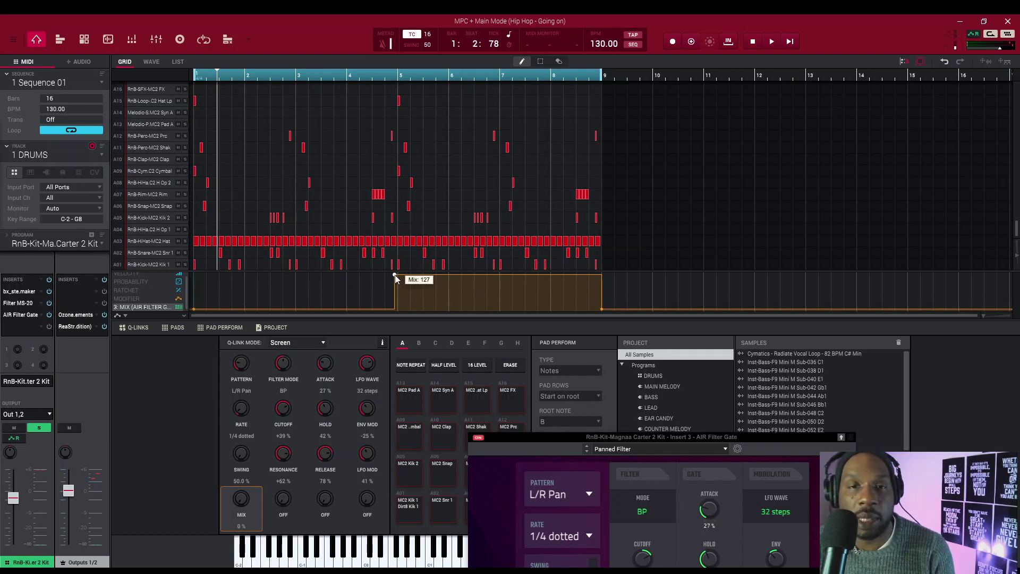
left_click_drag(394, 275, 397, 275)
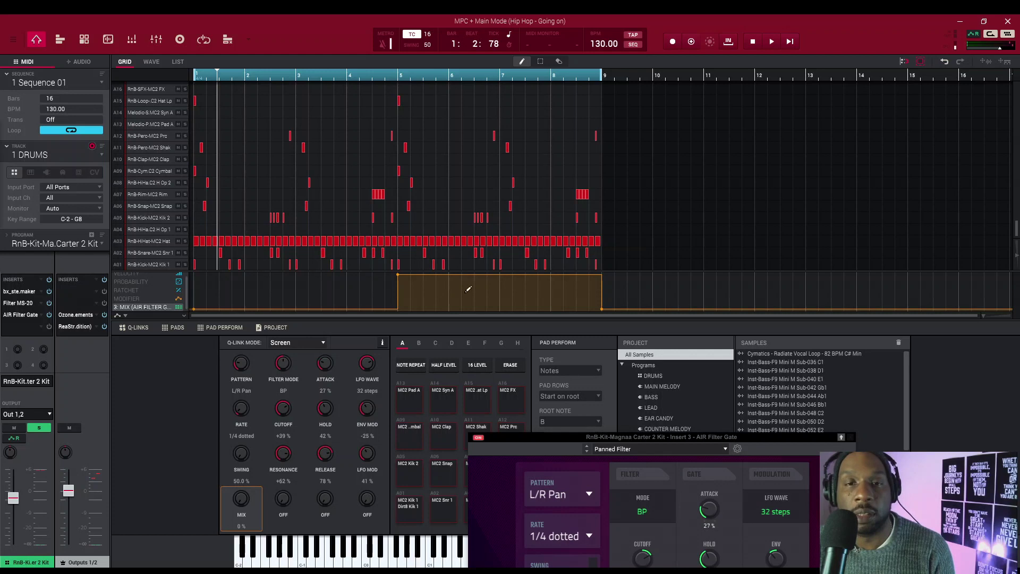
left_click(228, 290)
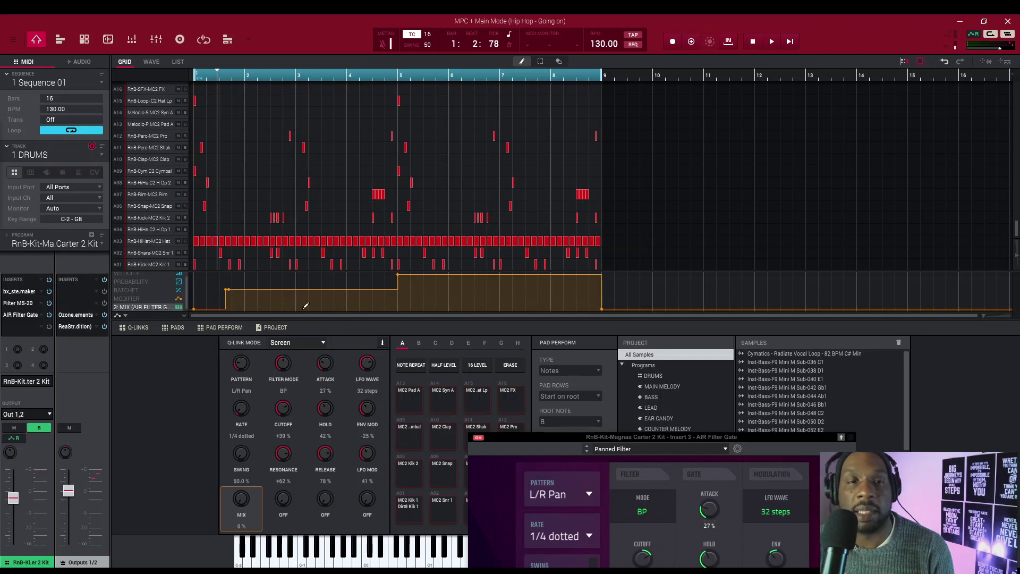
key("ctrl+z")
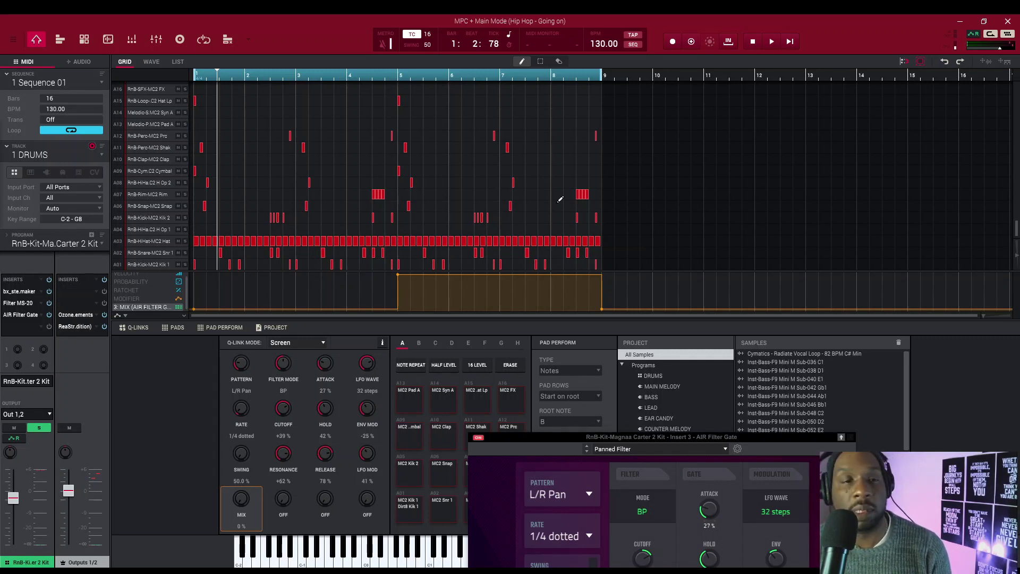
Play the sequence to audition the Filter Gate Mix automation
key("space")
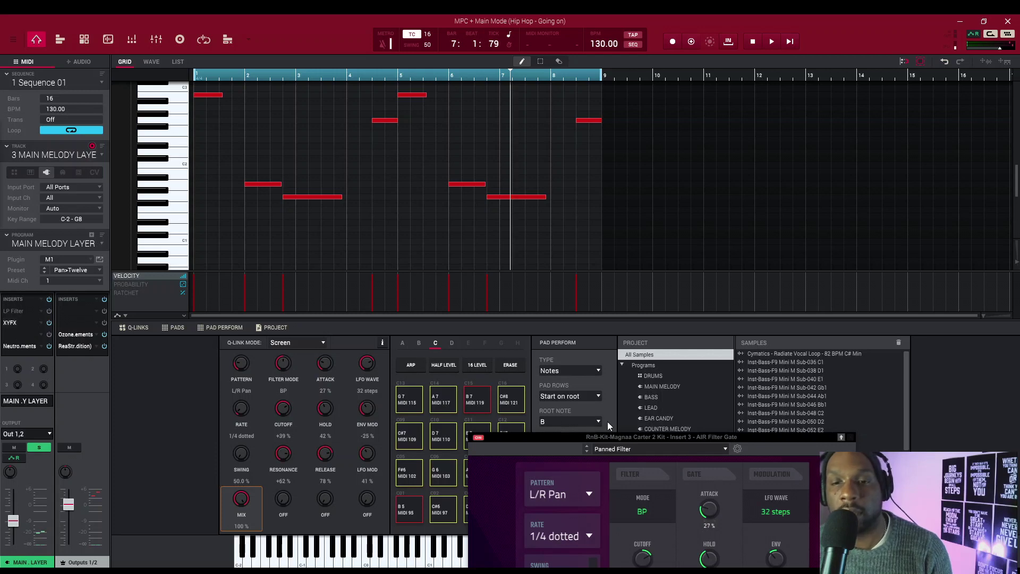
Close the AIR Filter Gate and open the melody's XYFX Tape Stop, selecting its Enable control
left_click(849, 437)
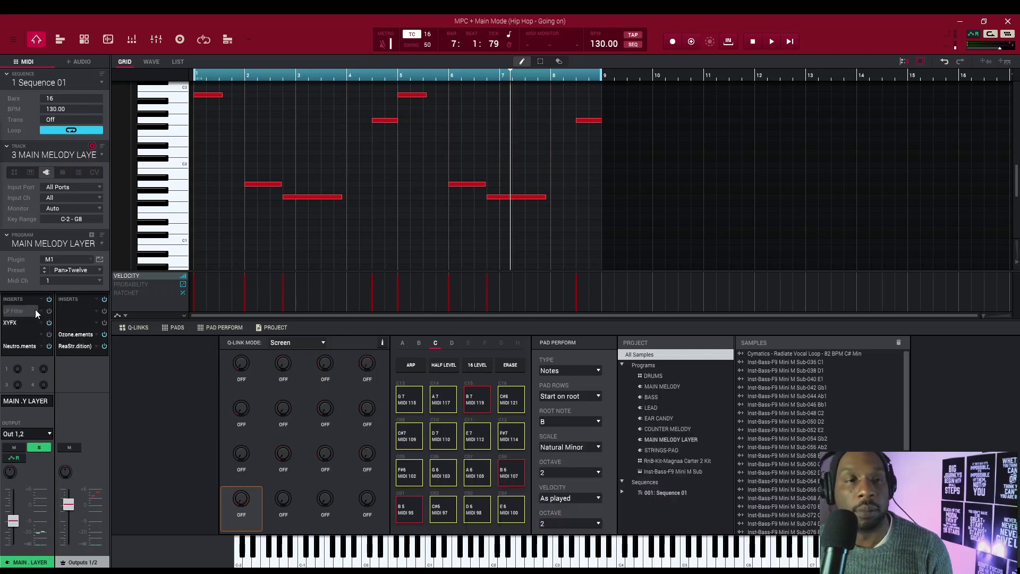
left_click(18, 325)
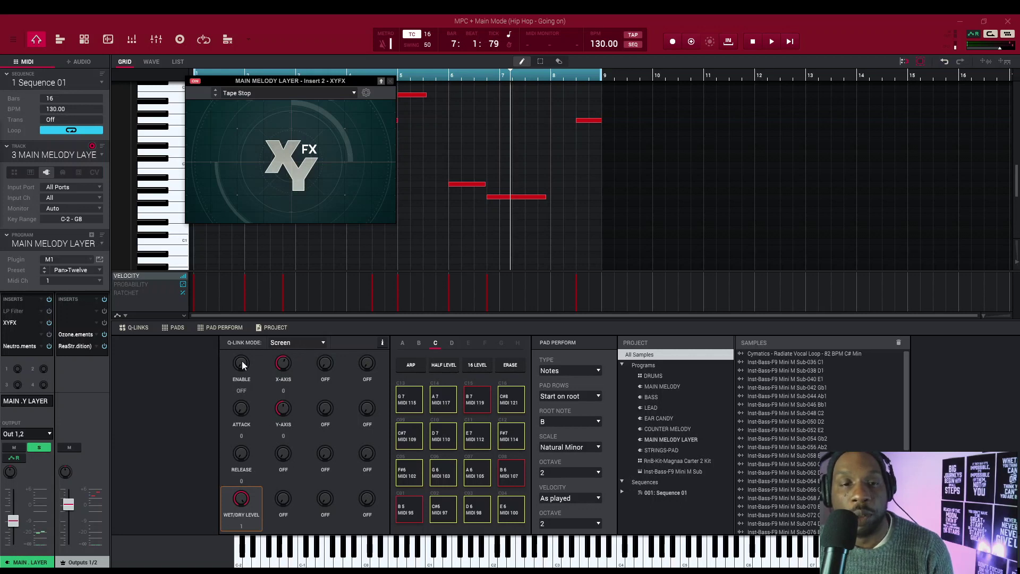
left_click_drag(244, 365, 244, 356)
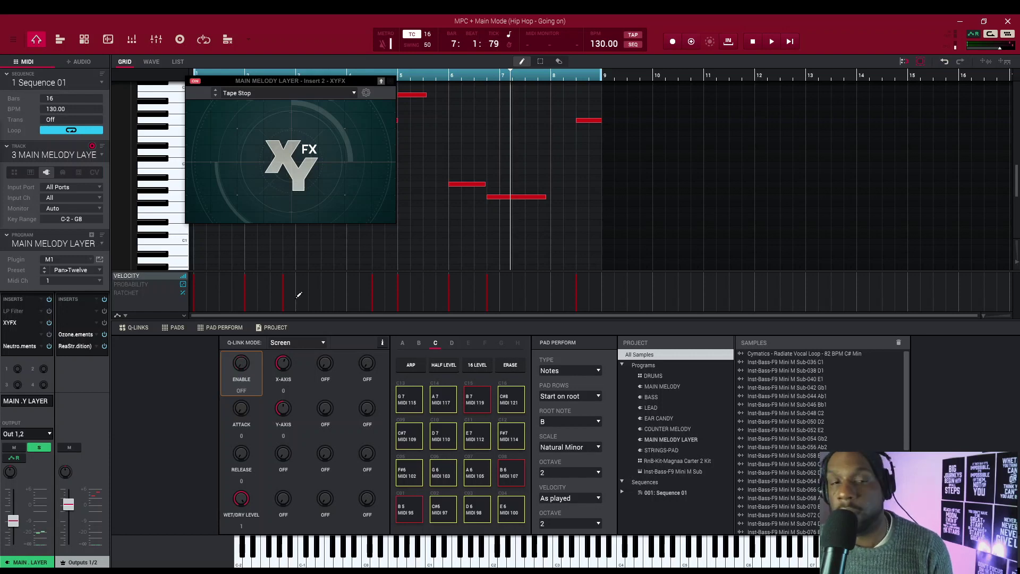
Test Tape Stop Enable during playback, leave it off, and restart playback from bar 1
key("space")
left_click(242, 364)
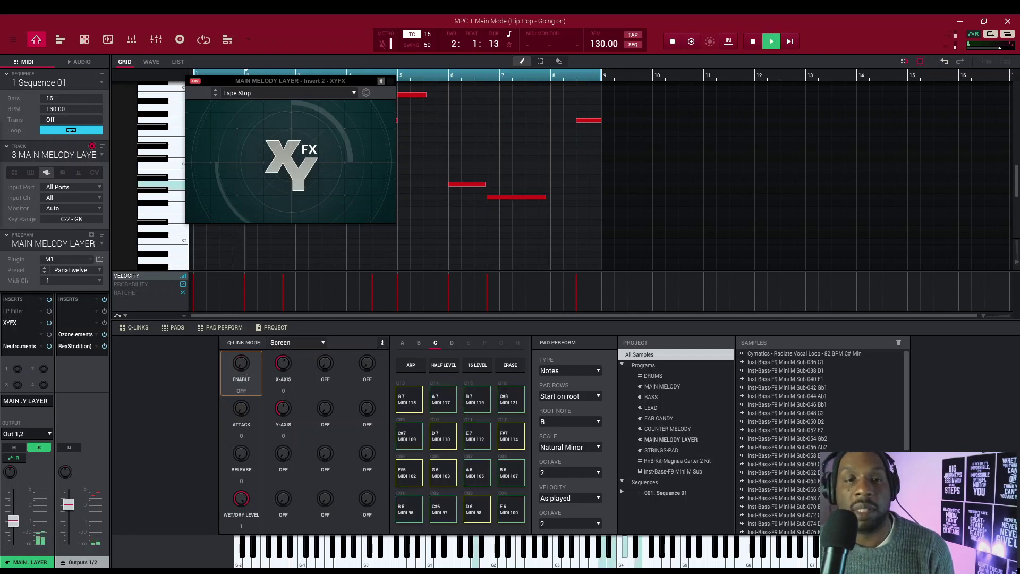
left_click(238, 368)
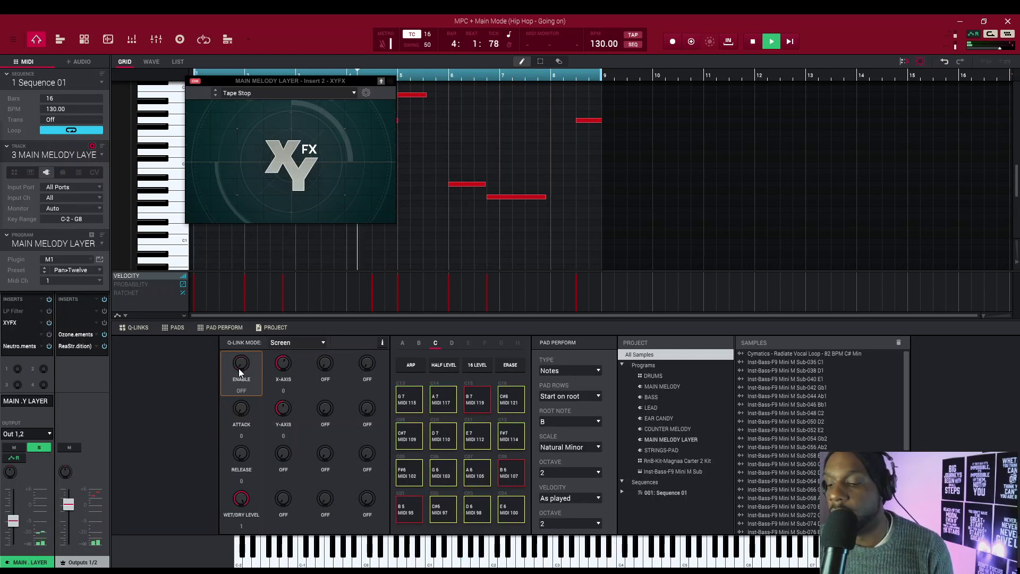
key("space")
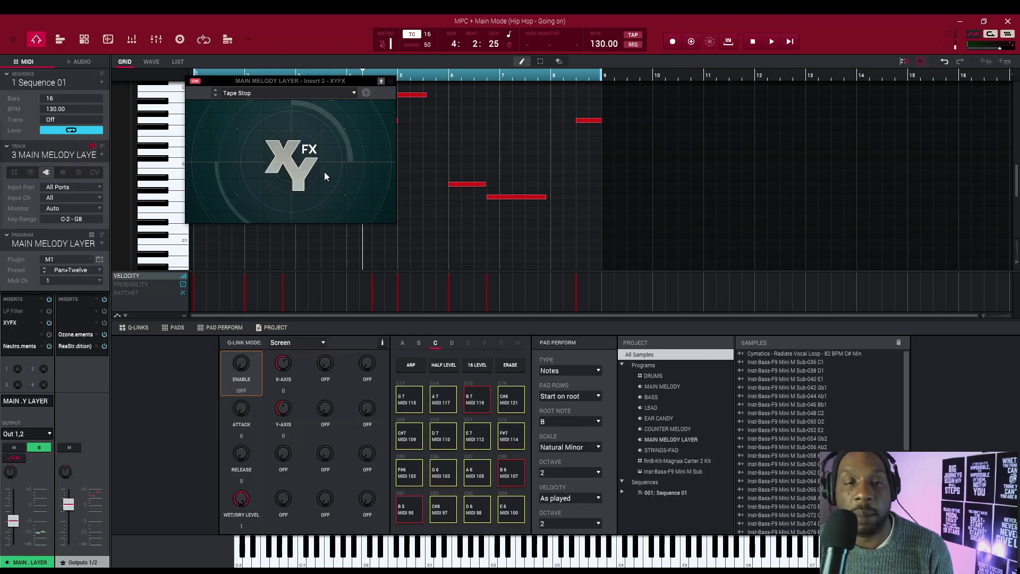
key("space")
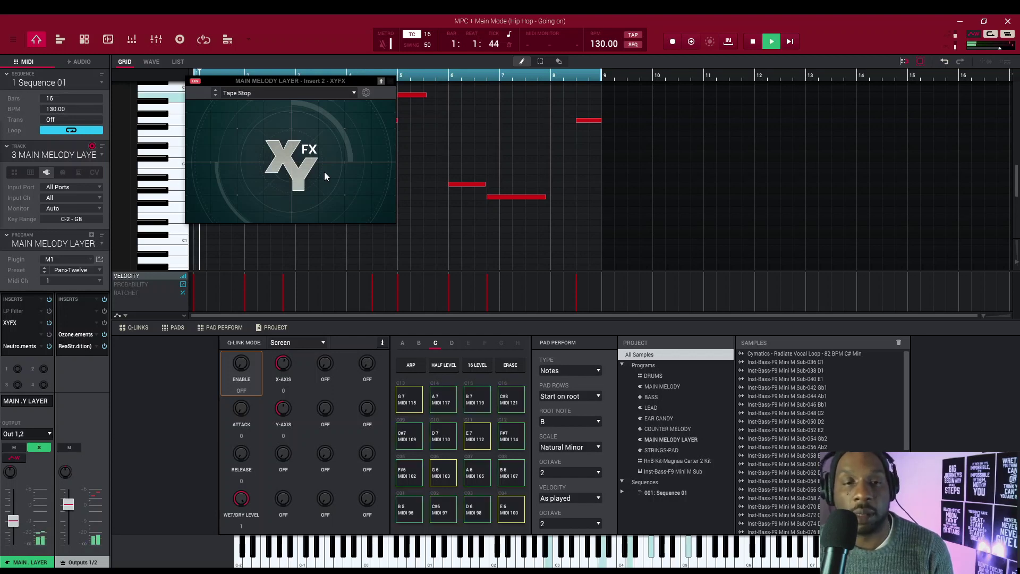
Record four short Tape Stop bursts on the XYFX Enable between bars 2 and 7
left_click(241, 368)
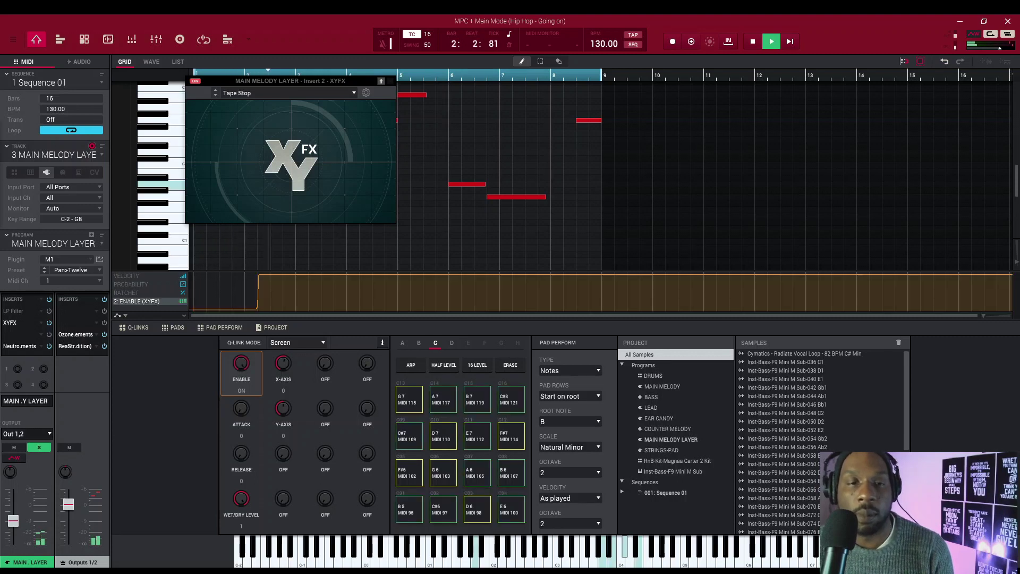
left_click(240, 367)
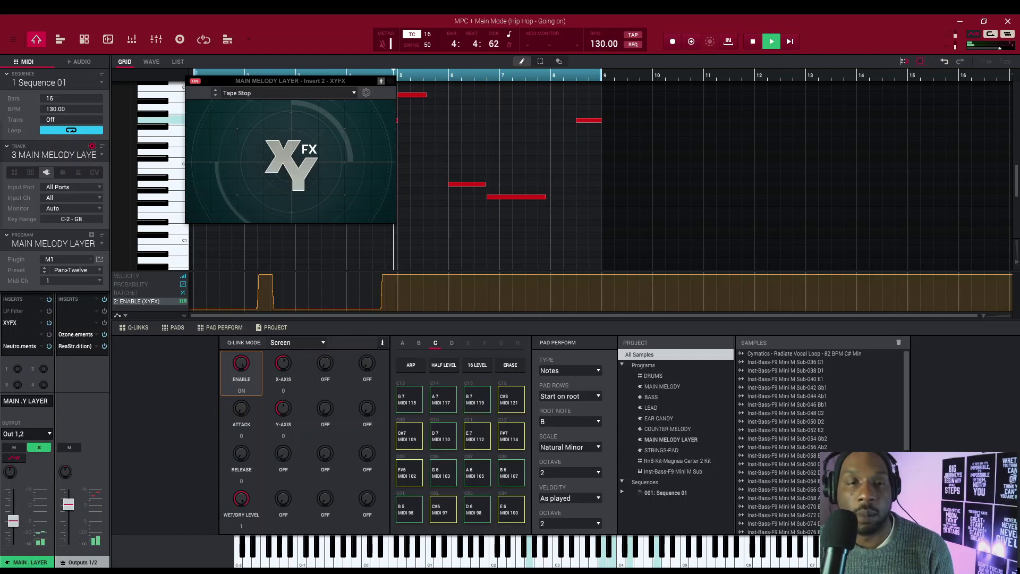
left_click(243, 377)
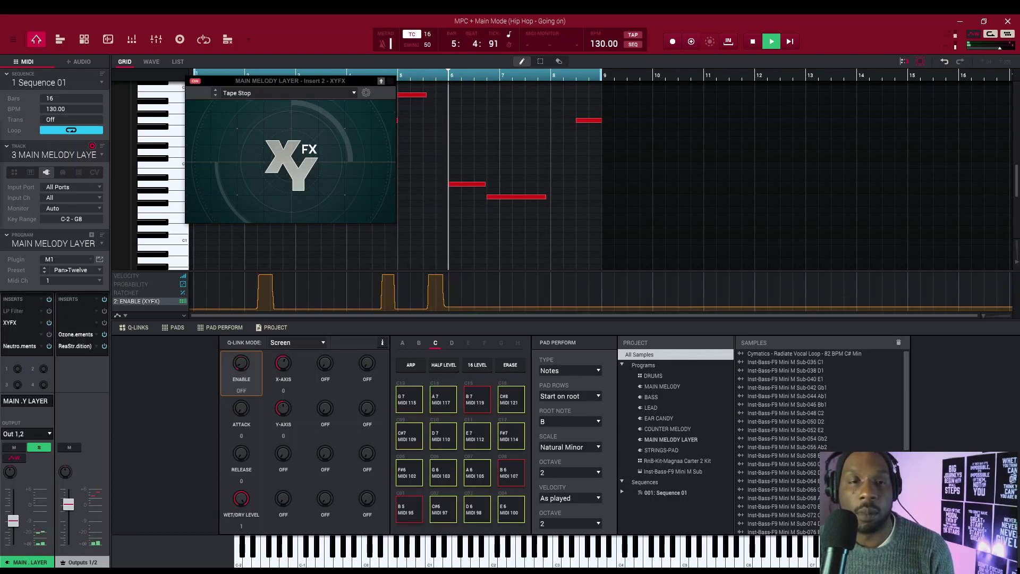
left_click(244, 375)
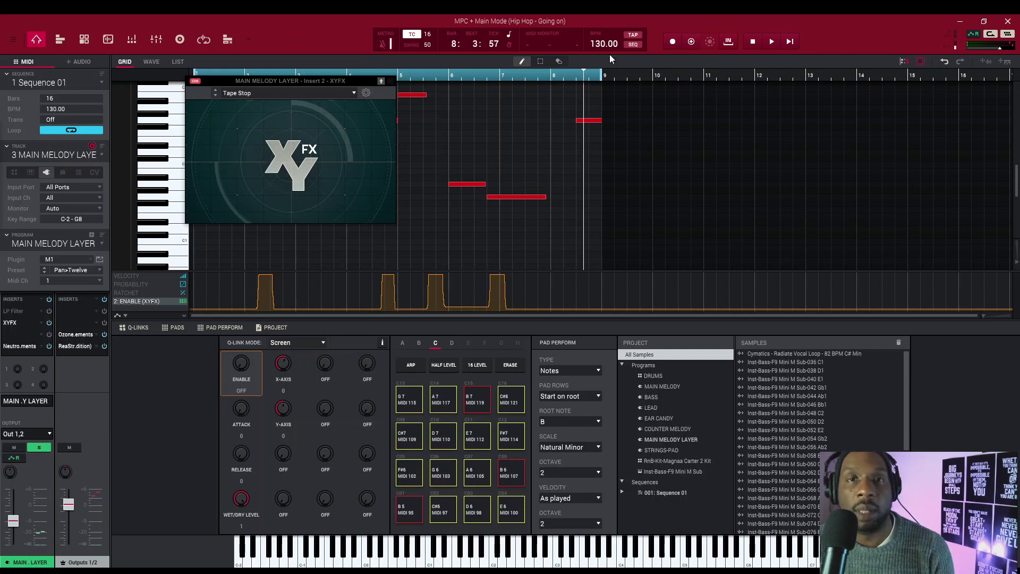
Enlarge the automation lane and shift the first Enable pulse slightly later at value 127
left_click(541, 61)
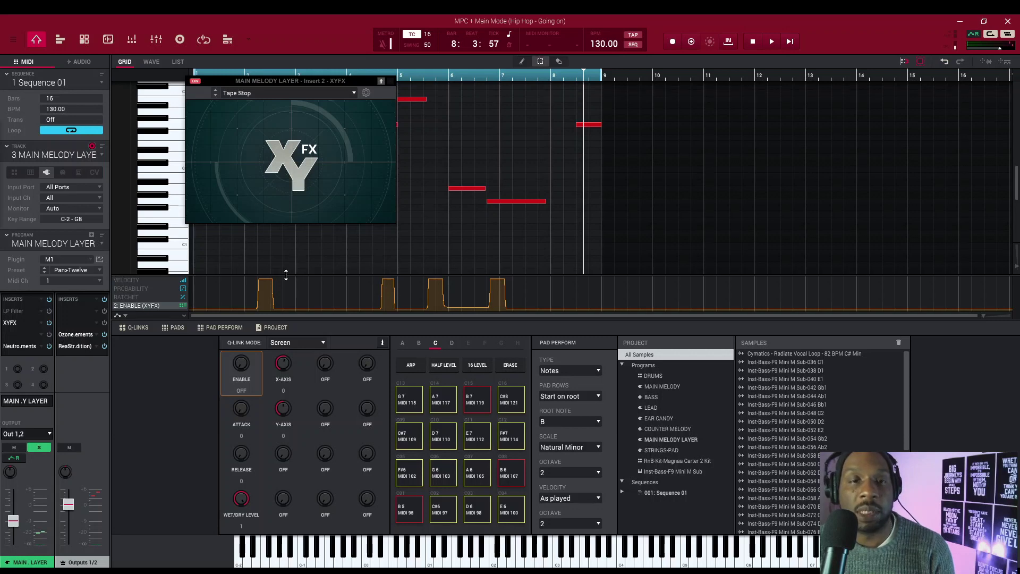
left_click_drag(292, 270, 248, 290)
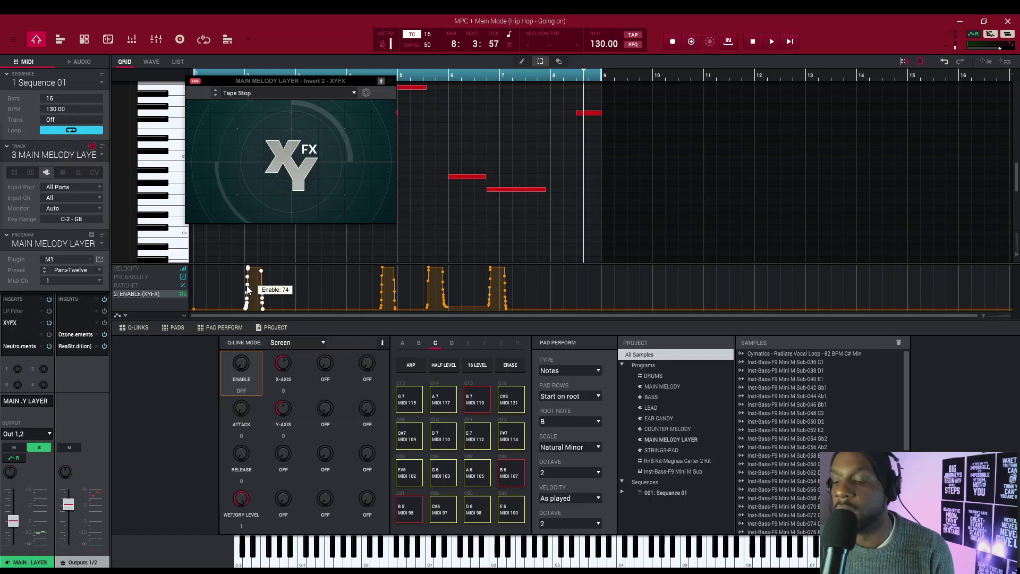
key("space")
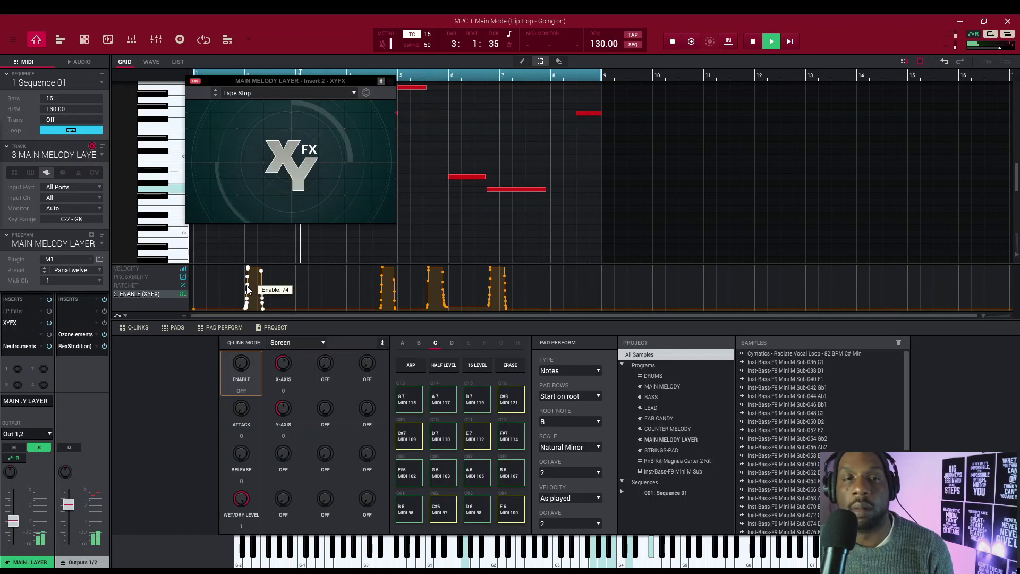
left_click_drag(242, 271, 255, 271)
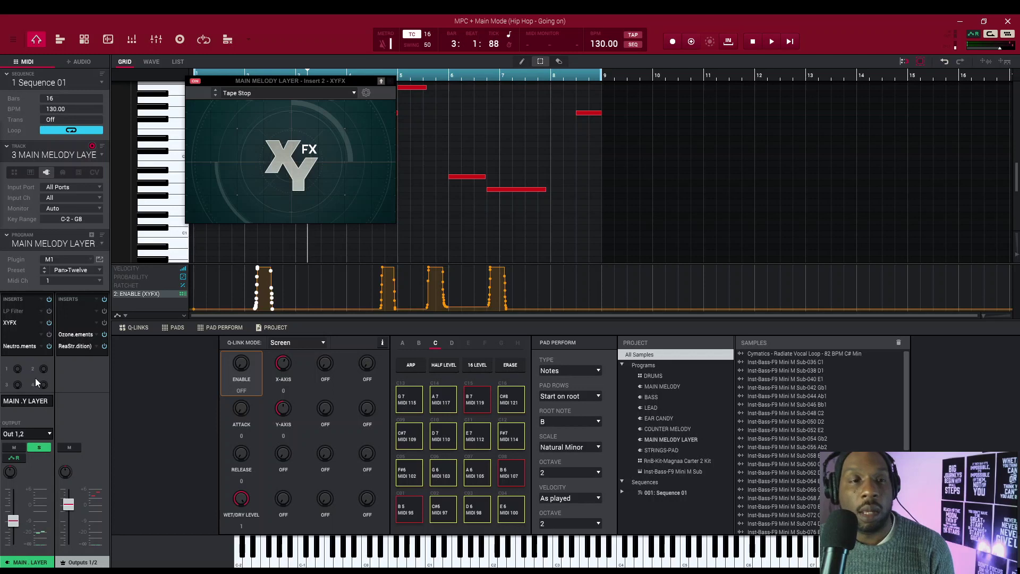
Enable the melody's LP Filter insert, open its frequency/resonance controls, and start playback
left_click(49, 311)
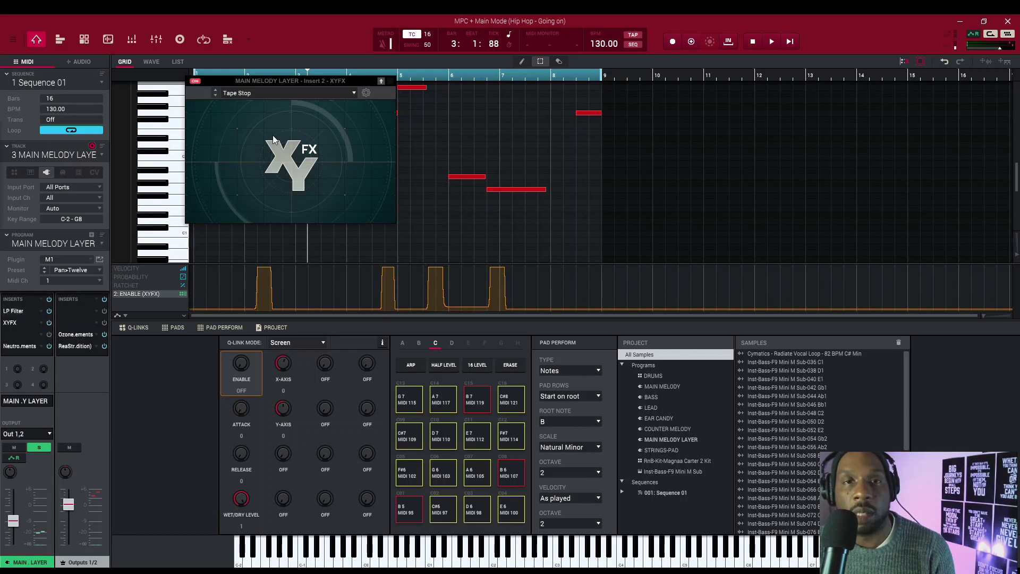
double_click(23, 312)
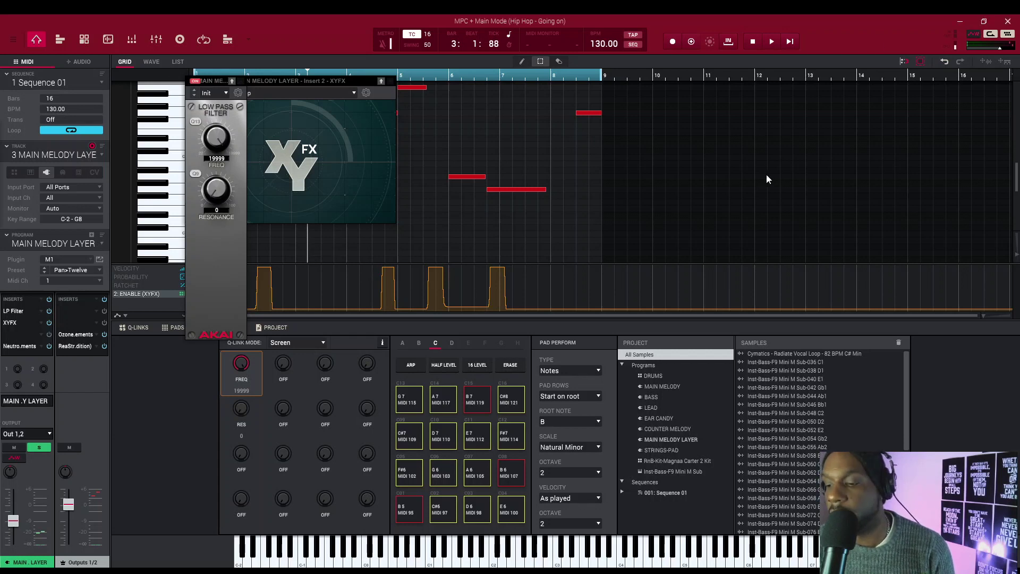
key("space")
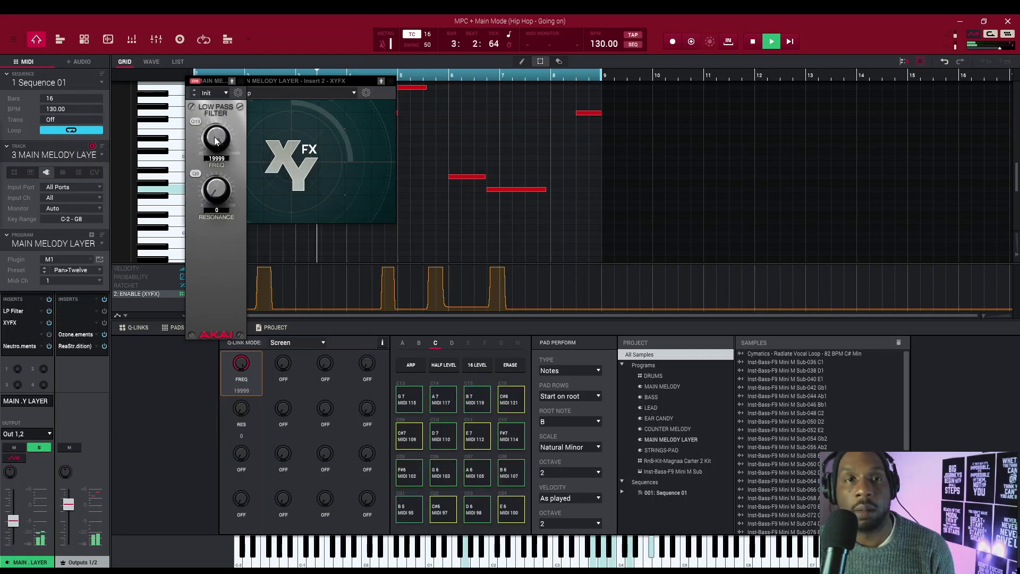
Record a low-pass FREQ sweep dipping from 19999 and back, then unsolo the melody layer
mouse_move(217, 142)
left_mouse_down()
mouse_move(218, 194)
mouse_move(230, 106)
left_mouse_up()
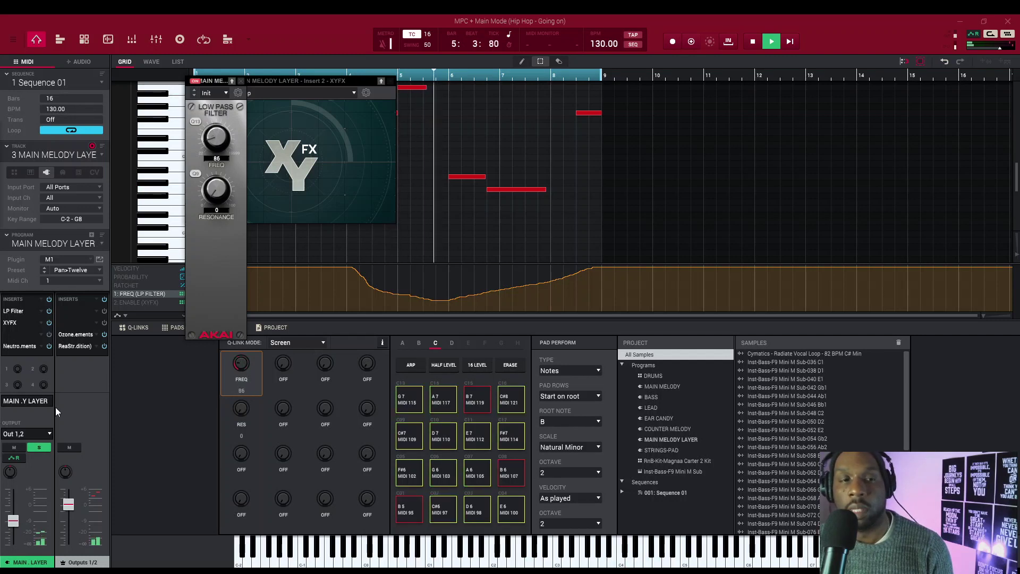
left_click(46, 447)
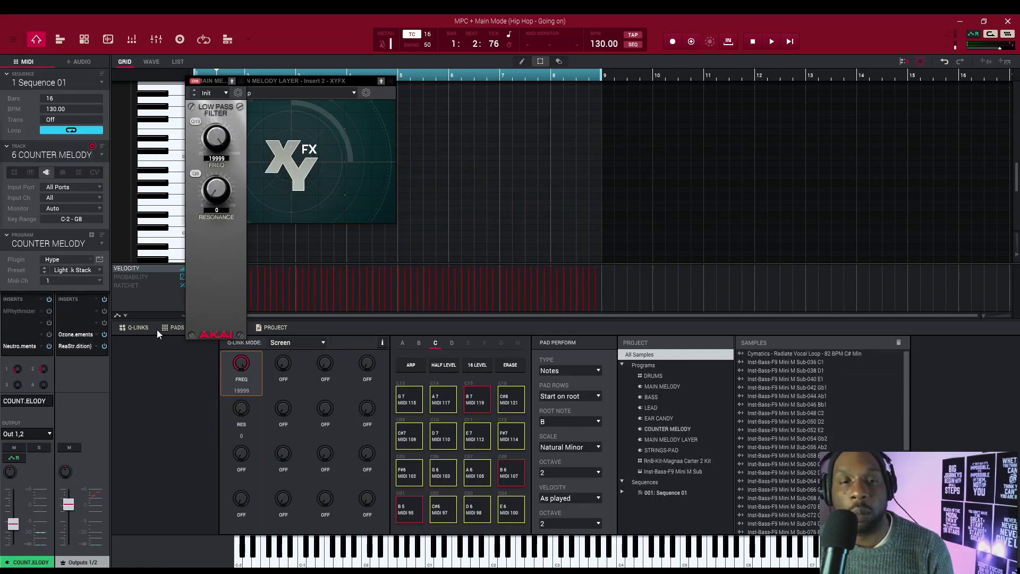
Close the Tape Stop and LP Filter windows, then enable and open the counter melody's MRhythmizer
left_click(391, 84)
left_click(242, 81)
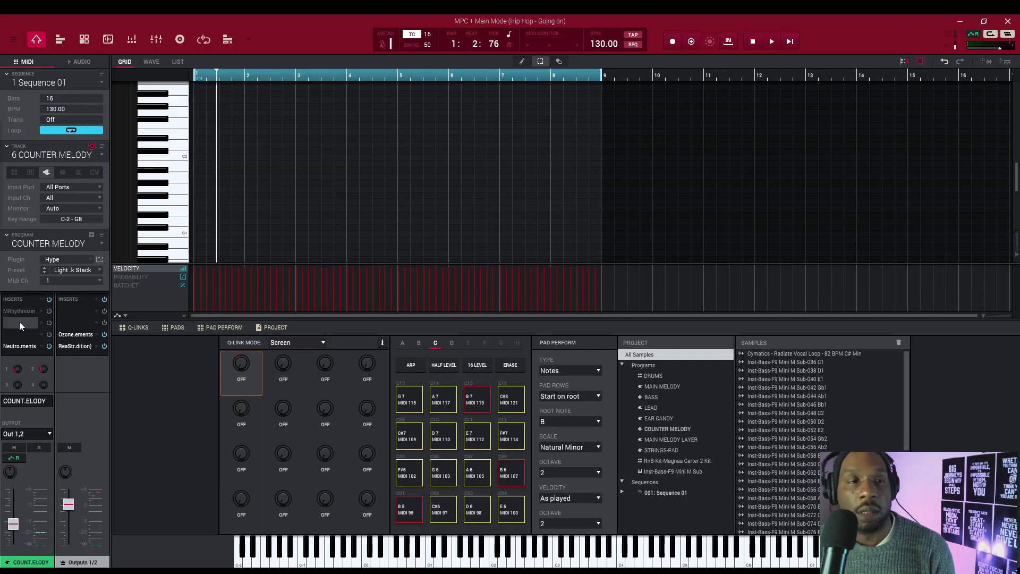
left_click(49, 311)
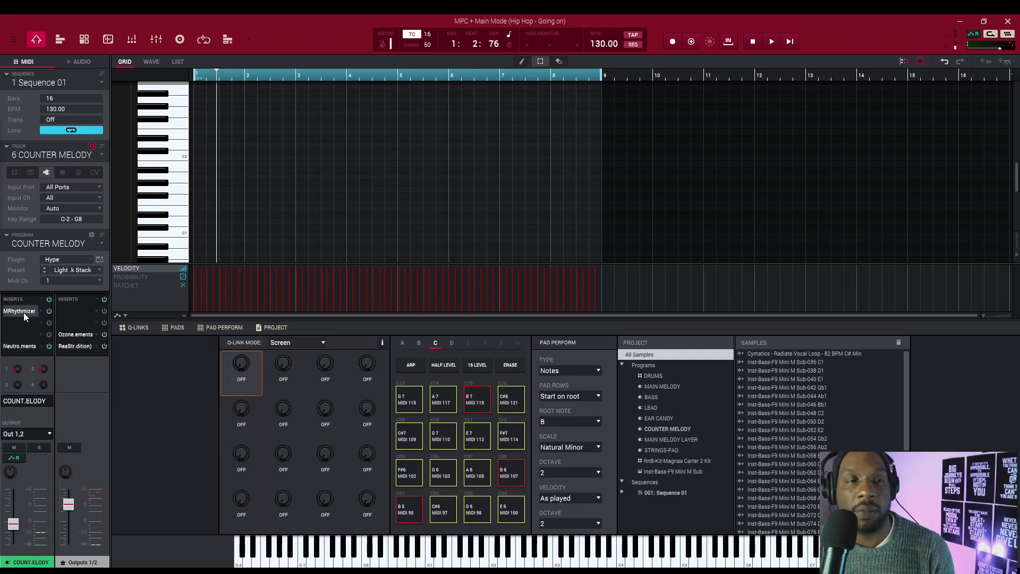
left_click(24, 312)
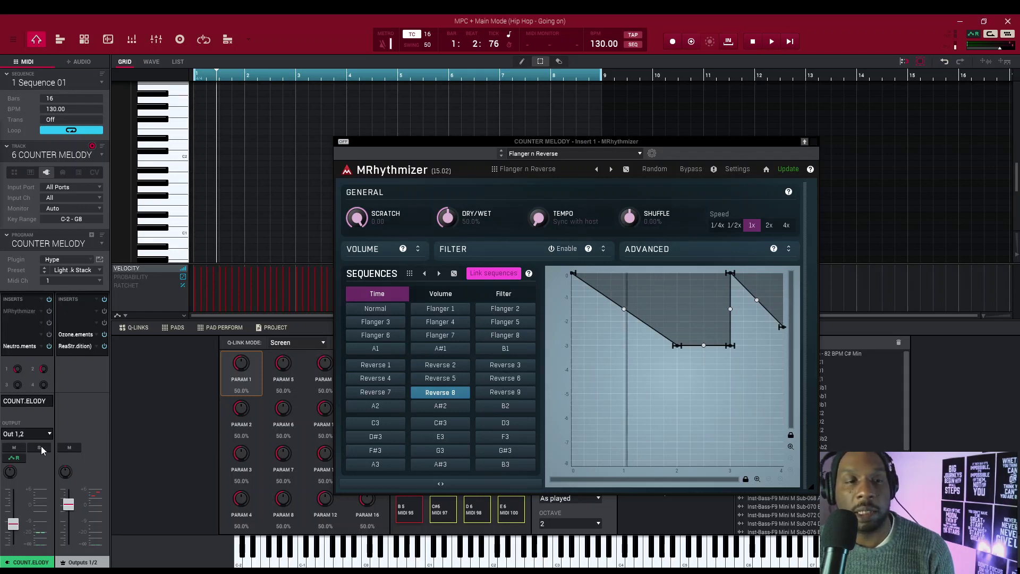
Audition the MRhythmizer's Flanger n Reverse processing, then stop and move its window aside
key("space")
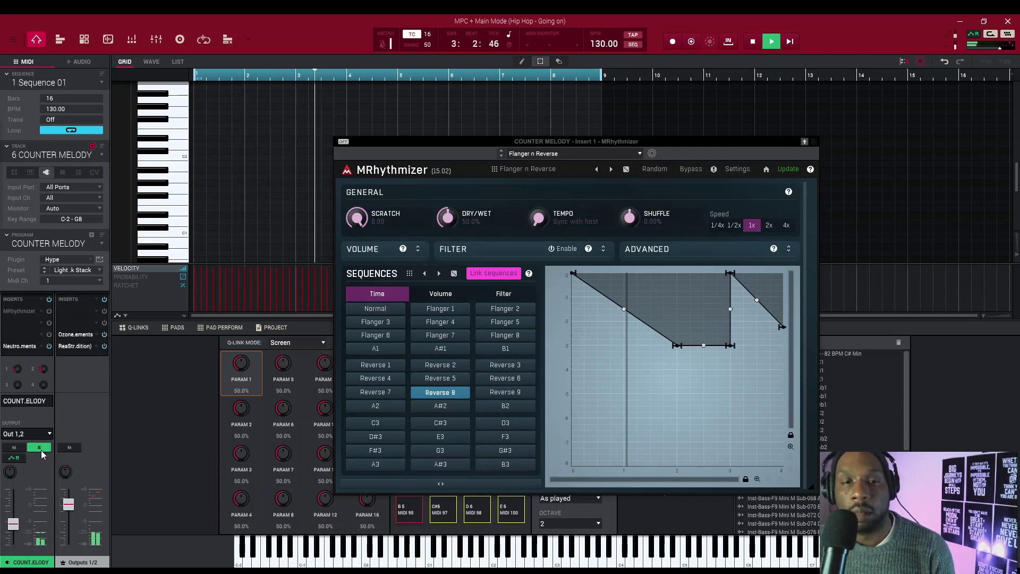
left_click(49, 312)
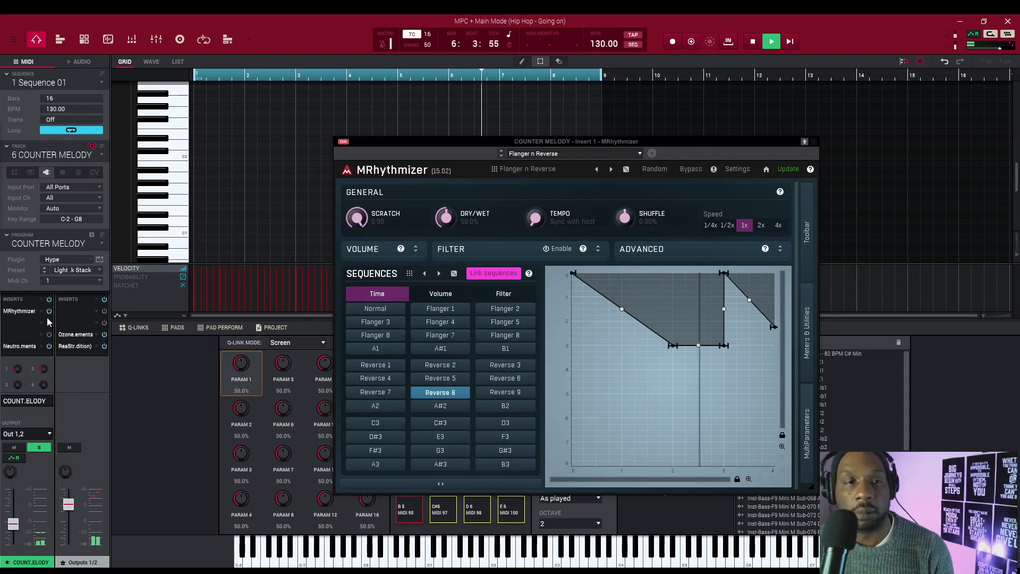
key("space")
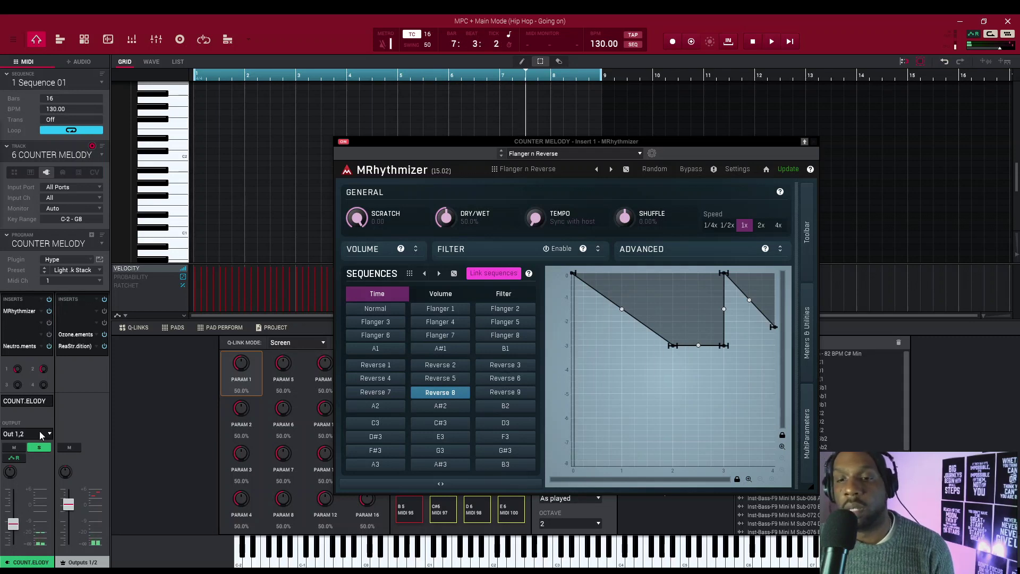
left_click_drag(679, 141, 817, 104)
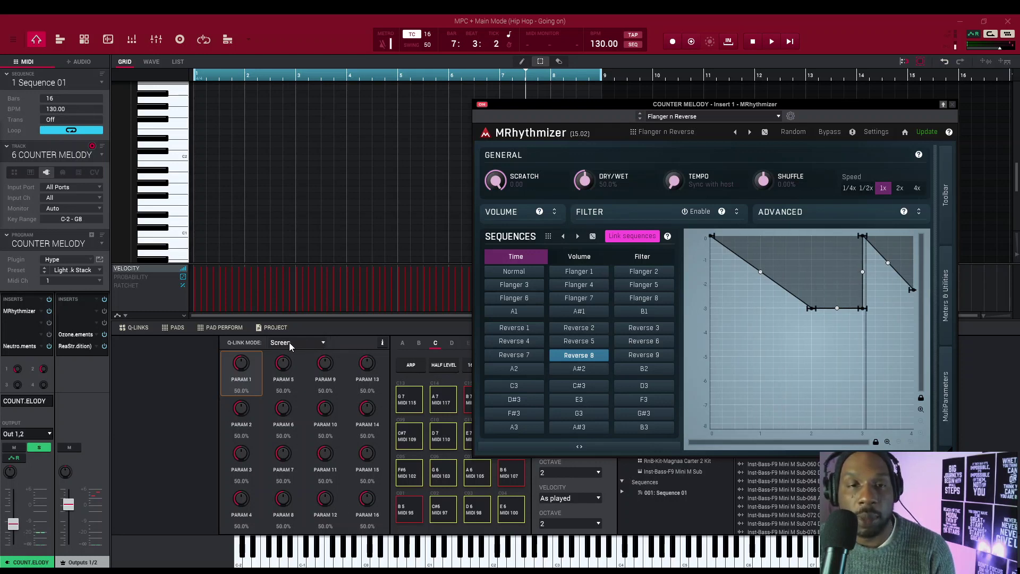
Switch the Q-Link mode to Program and select the Glide Mode knob
left_click(317, 344)
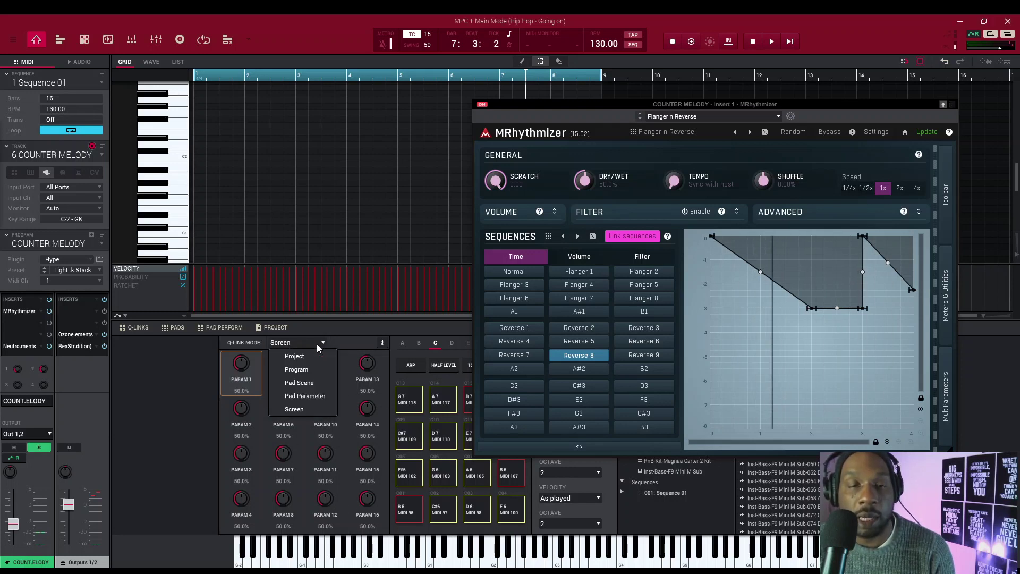
left_click(312, 371)
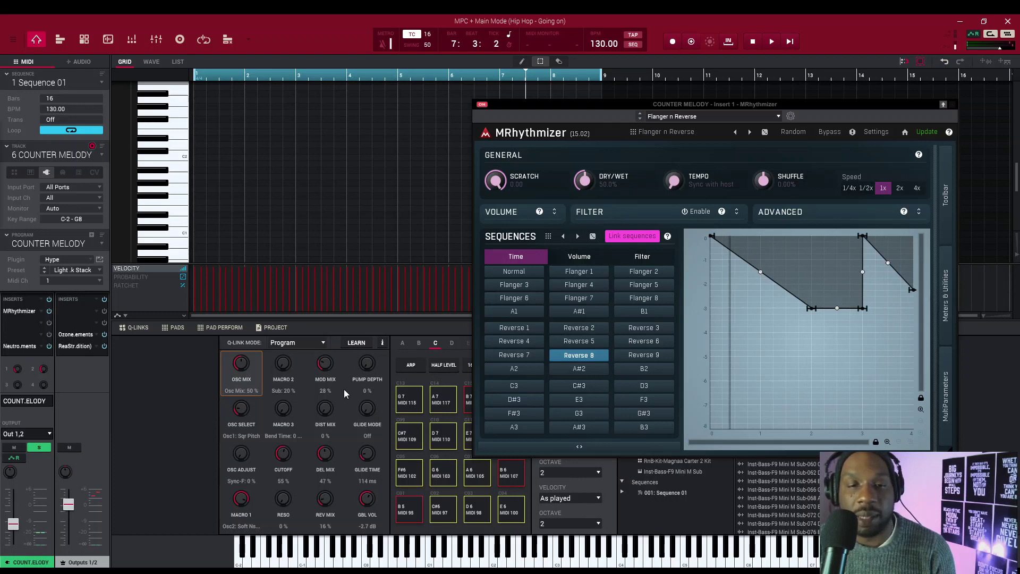
left_click(369, 410)
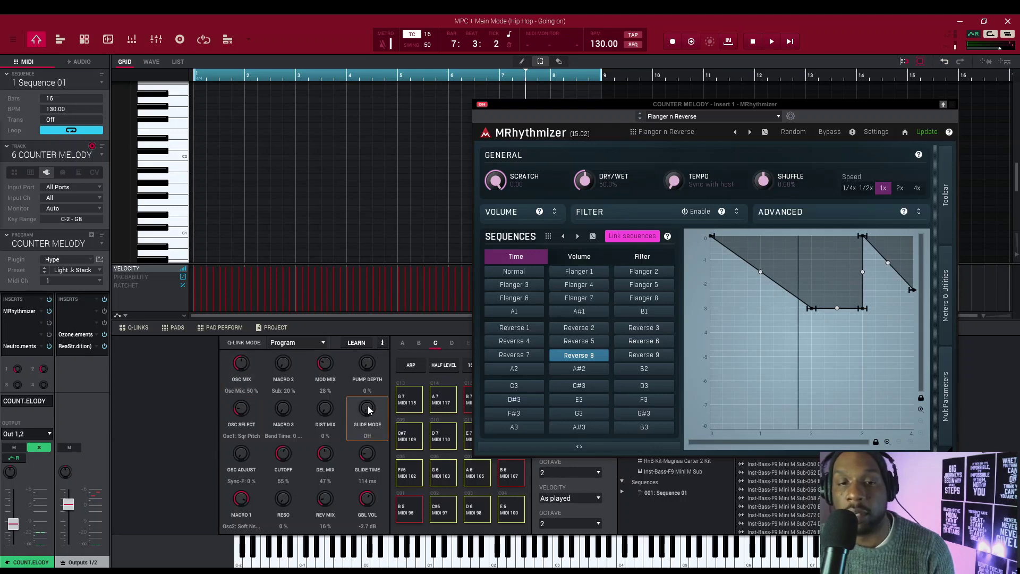
Reassign that Q-Link to Insert 1 MRhythmizer Dry/Wet (General) and close the setup
left_click(382, 342)
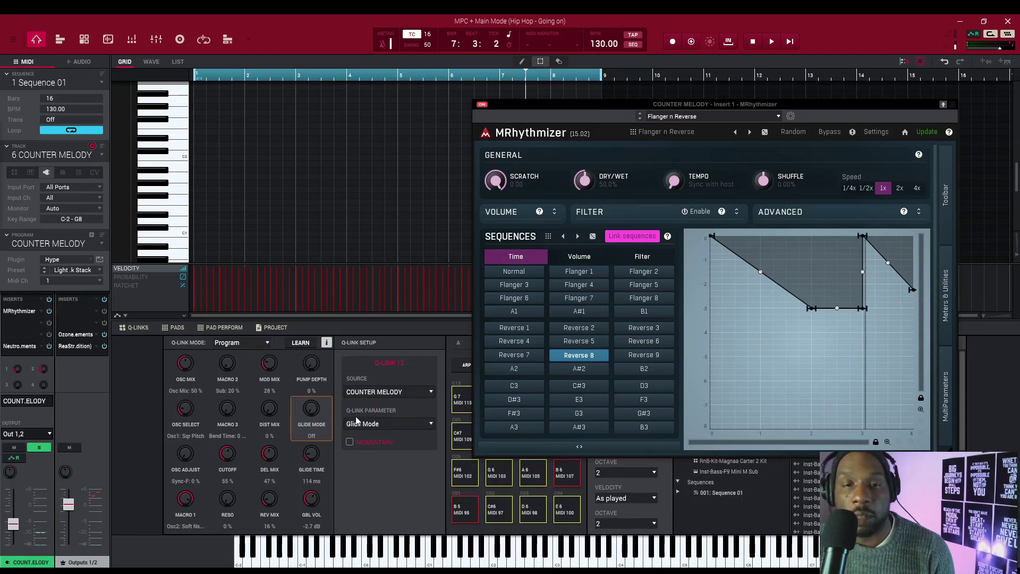
left_click(398, 424)
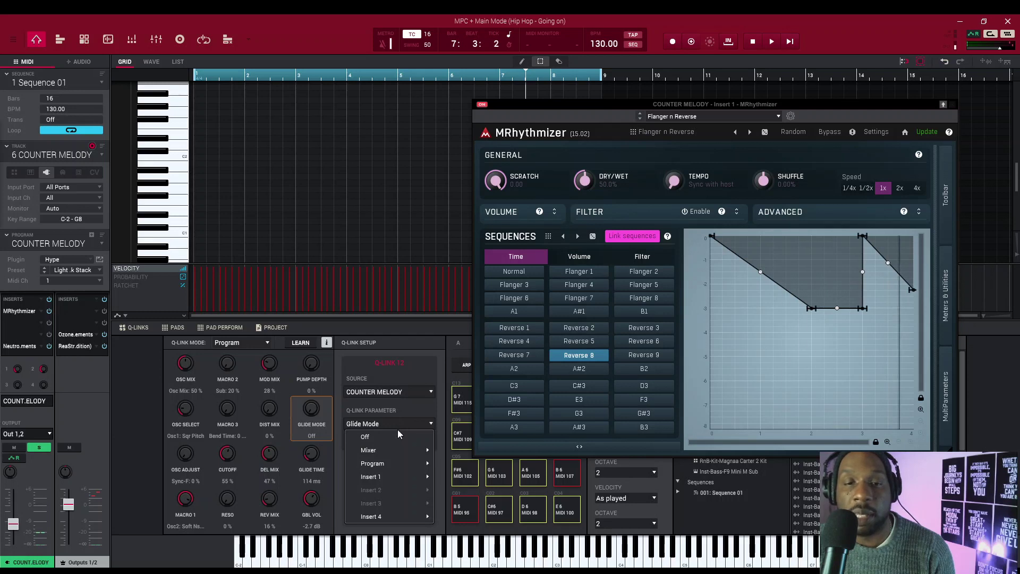
mouse_move(397, 476)
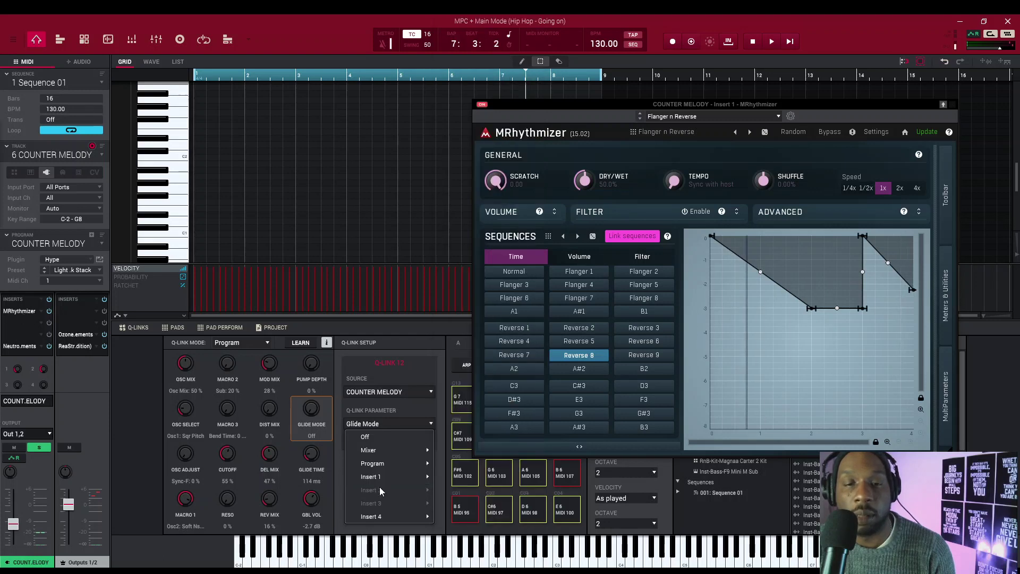
scroll(486, 461, "down", 10)
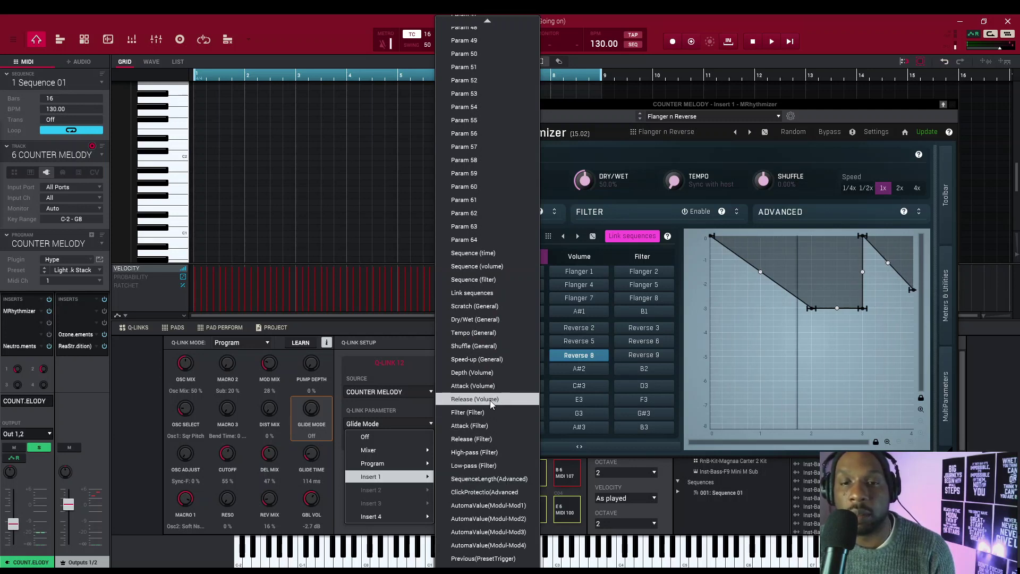
left_click(472, 321)
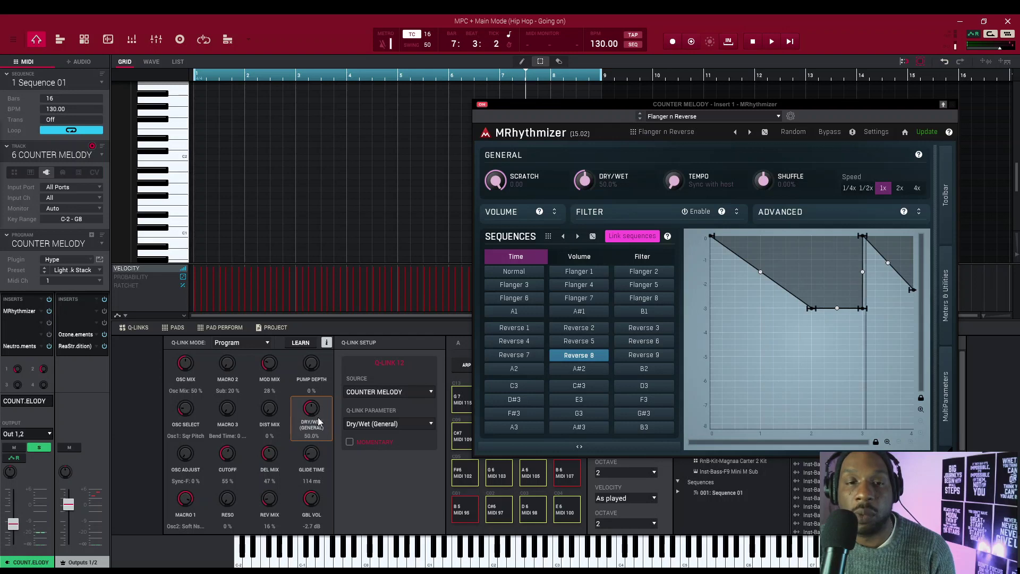
left_click(326, 344)
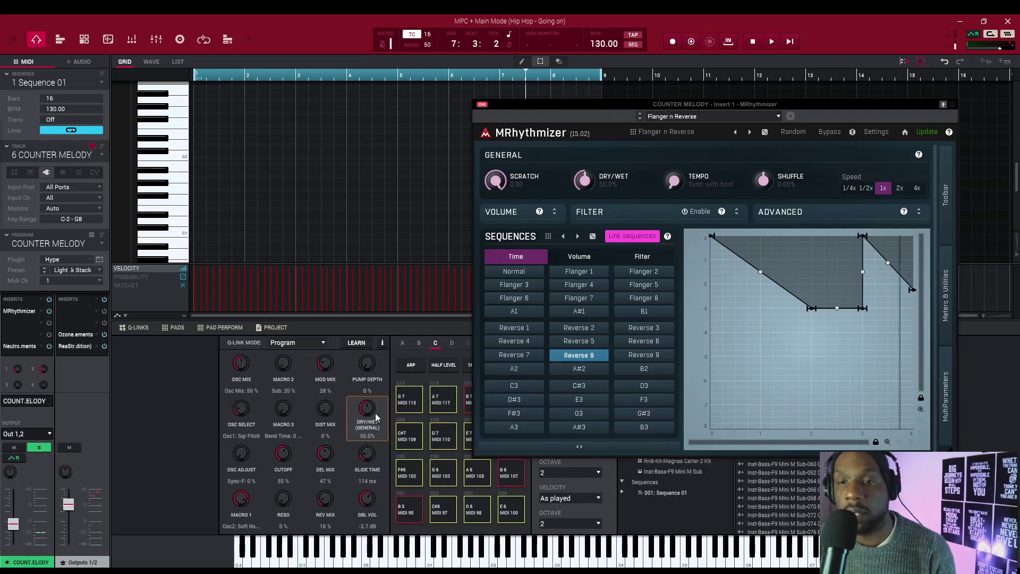
Record a 0% to 100% Dry/Wet Q-Link sweep during playback, then close MRhythmizer
key("space")
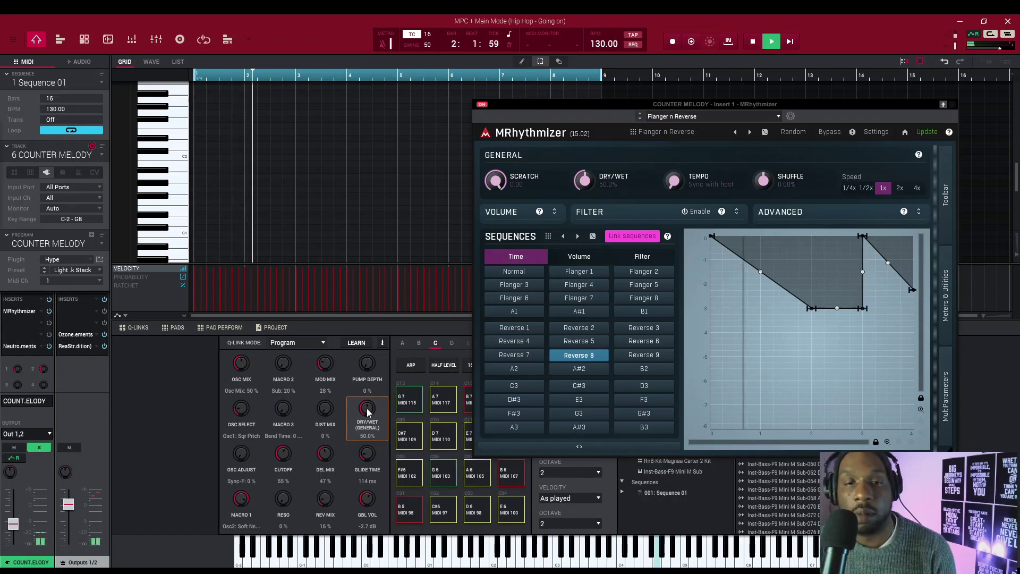
left_click_drag(366, 408, 367, 436)
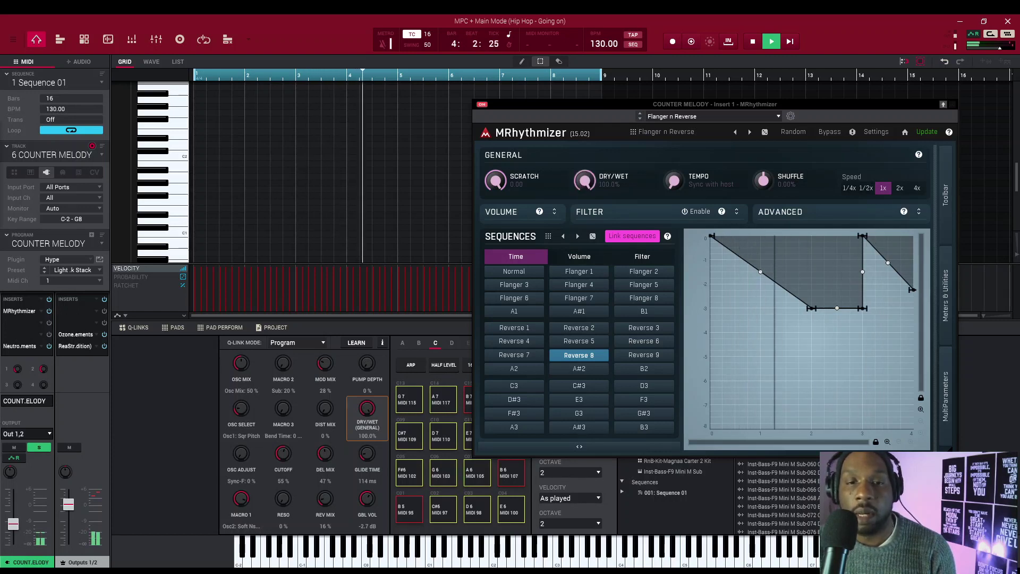
left_click_drag(371, 420, 368, 419)
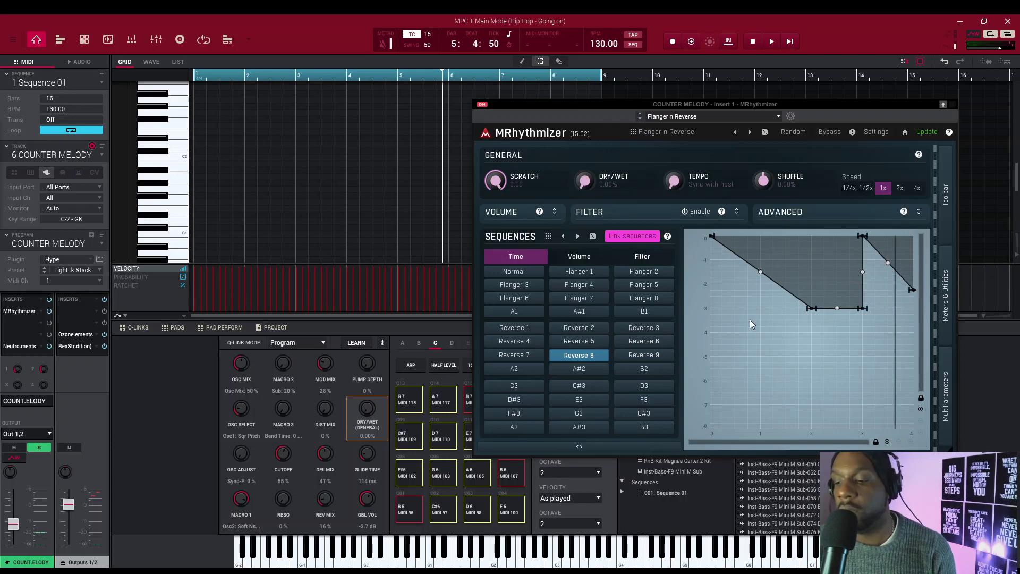
key("space")
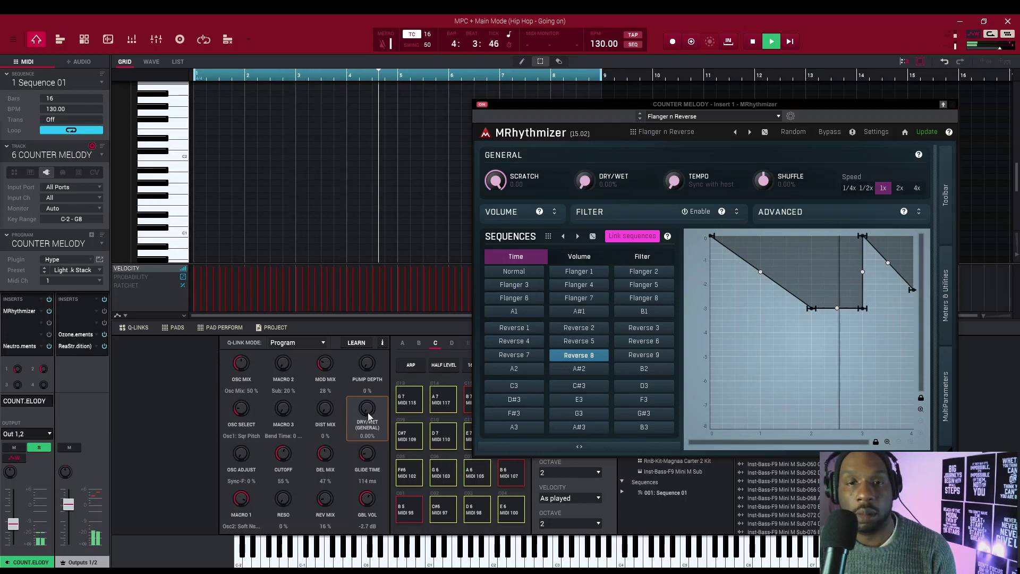
left_click_drag(370, 416, 371, 401)
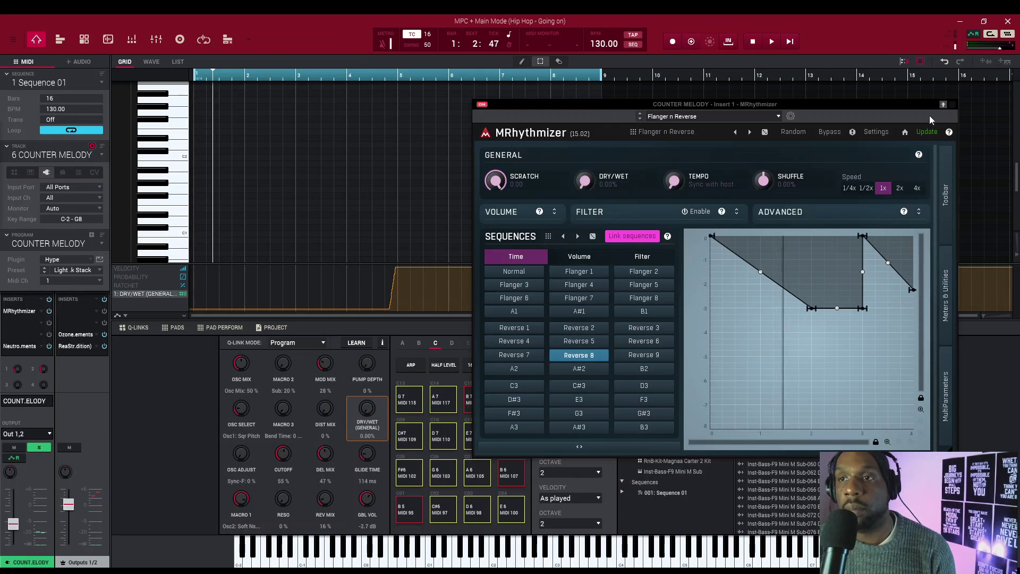
left_click(952, 105)
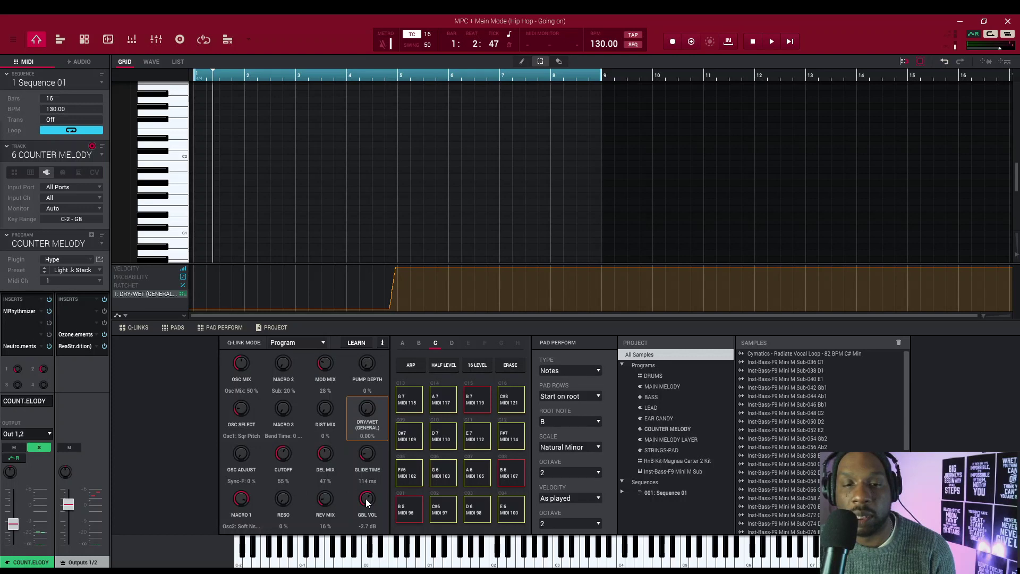
Reopen the Dry/Wet Q-Link setup and replay from bar 1, glancing at Track View
left_click(382, 342)
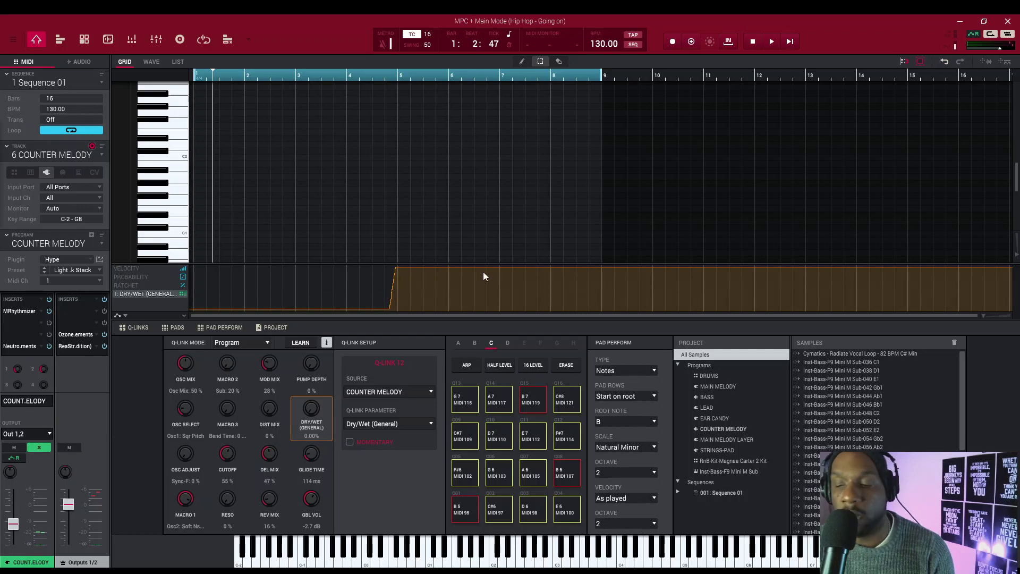
key("space")
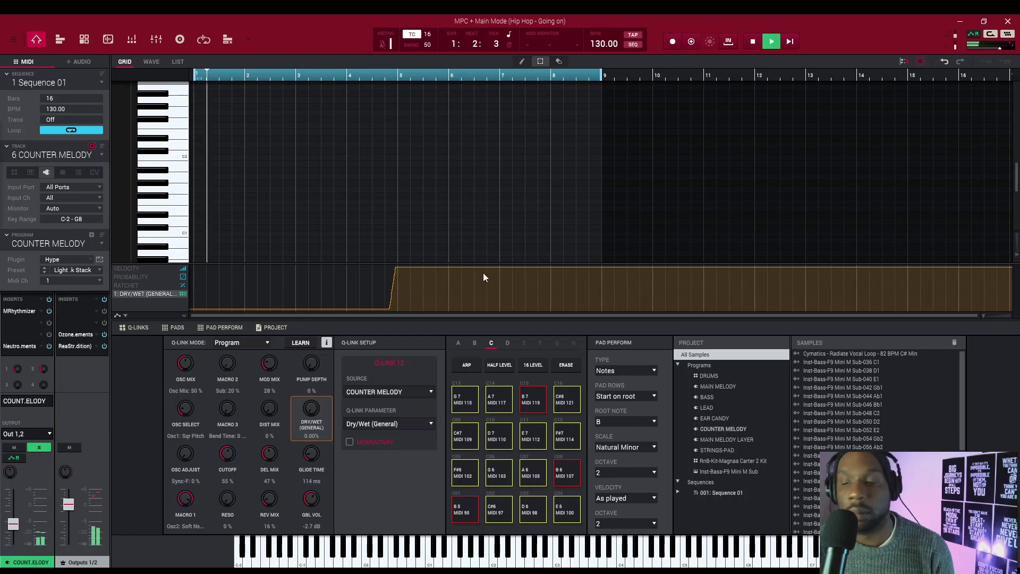
key("space")
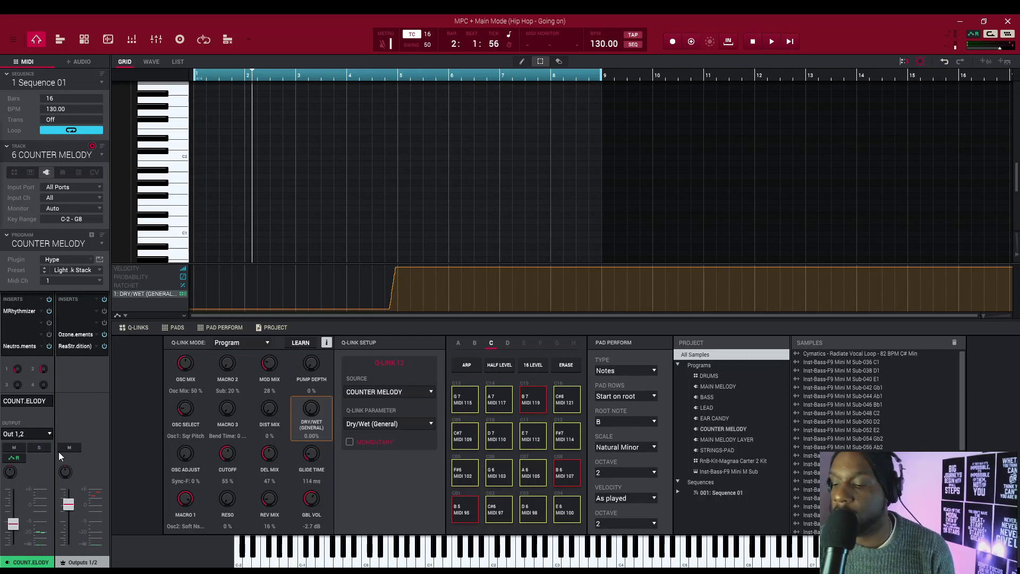
key("space")
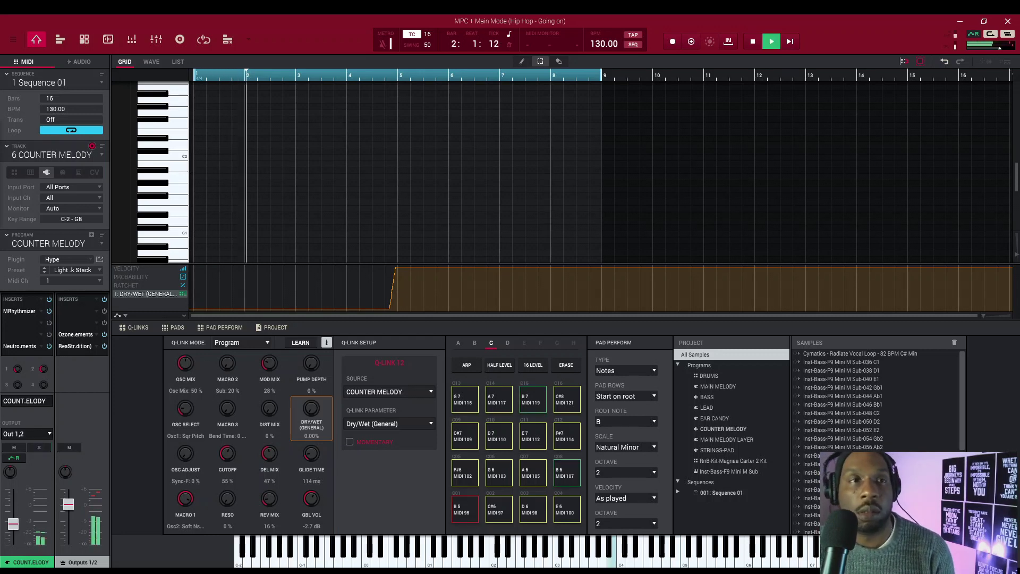
left_click(55, 40)
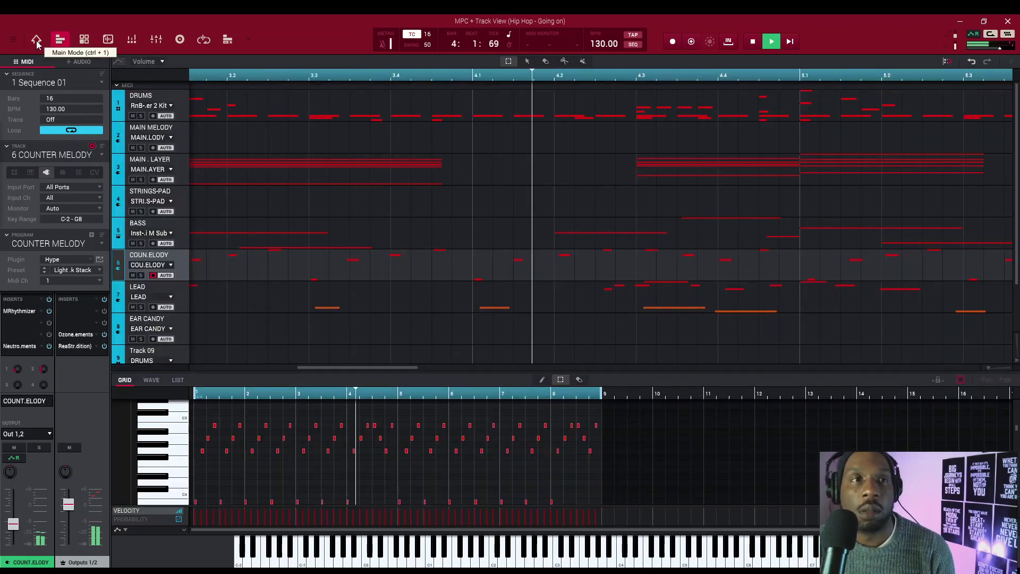
left_click(36, 40)
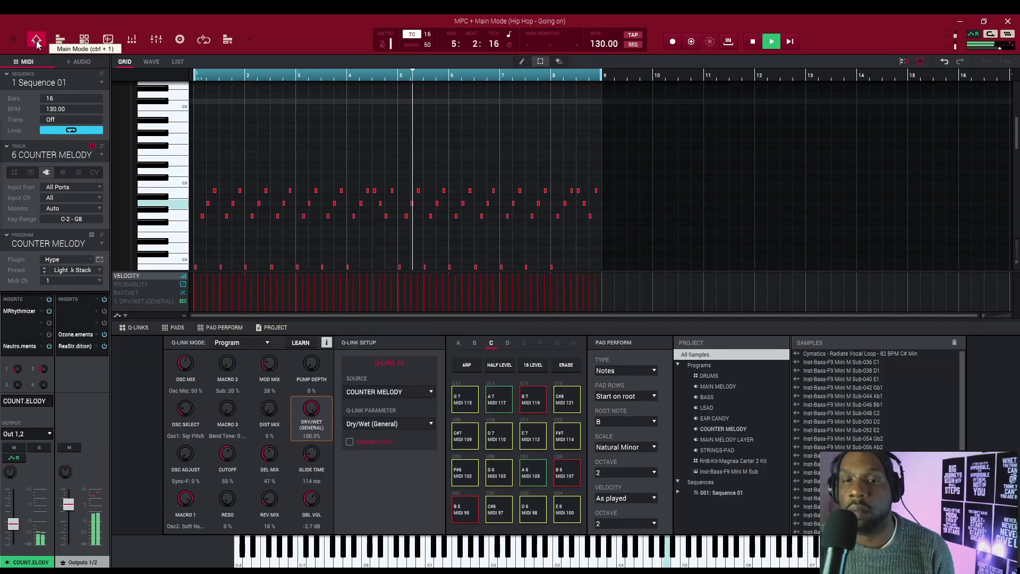